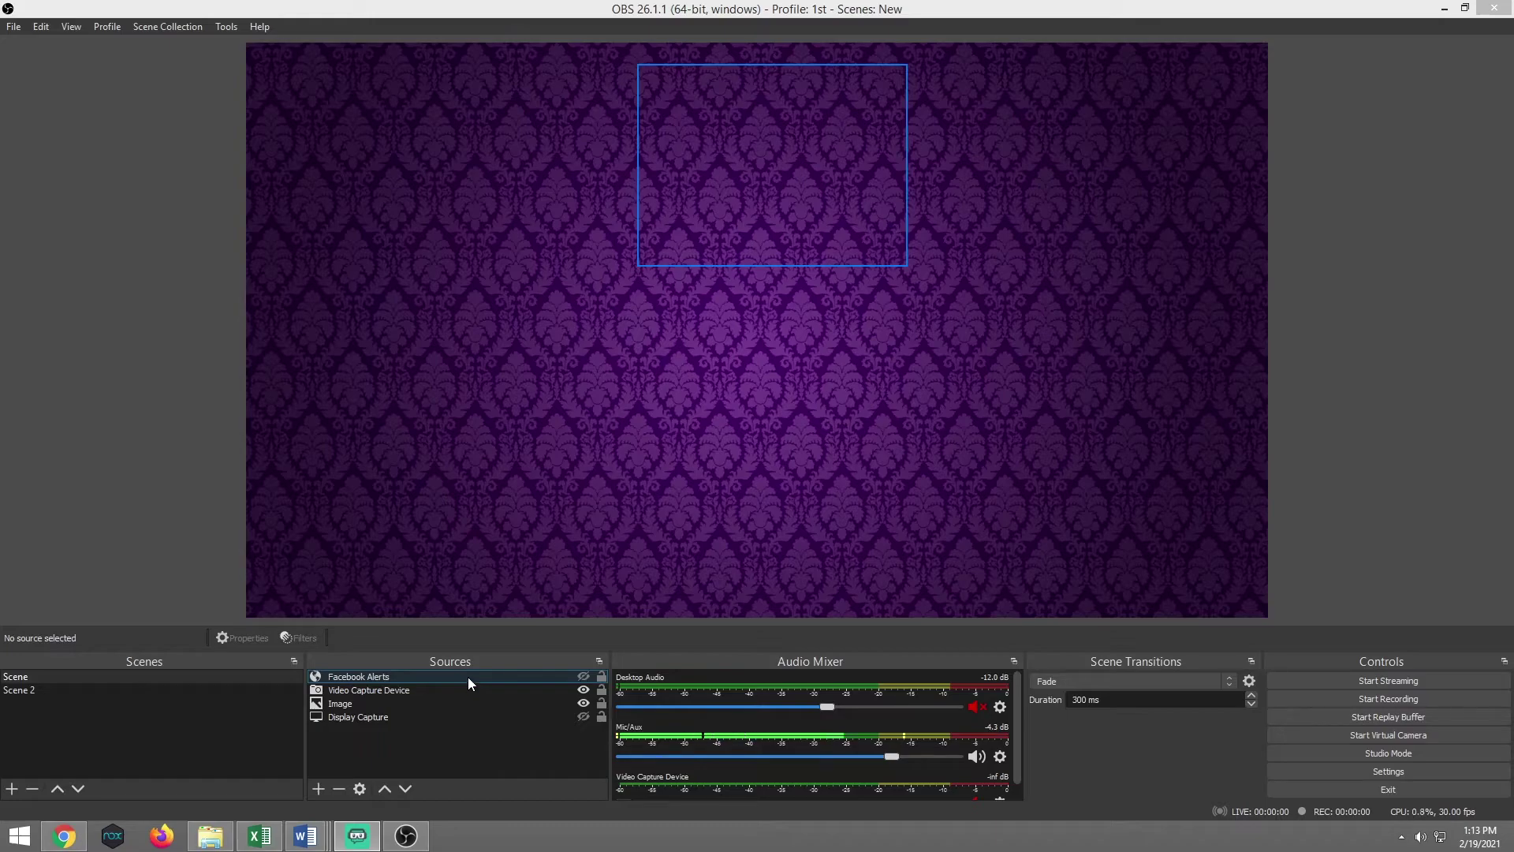
Step: Turn on visibility for the Facebook Alerts source in the Sources dock
click(585, 678)
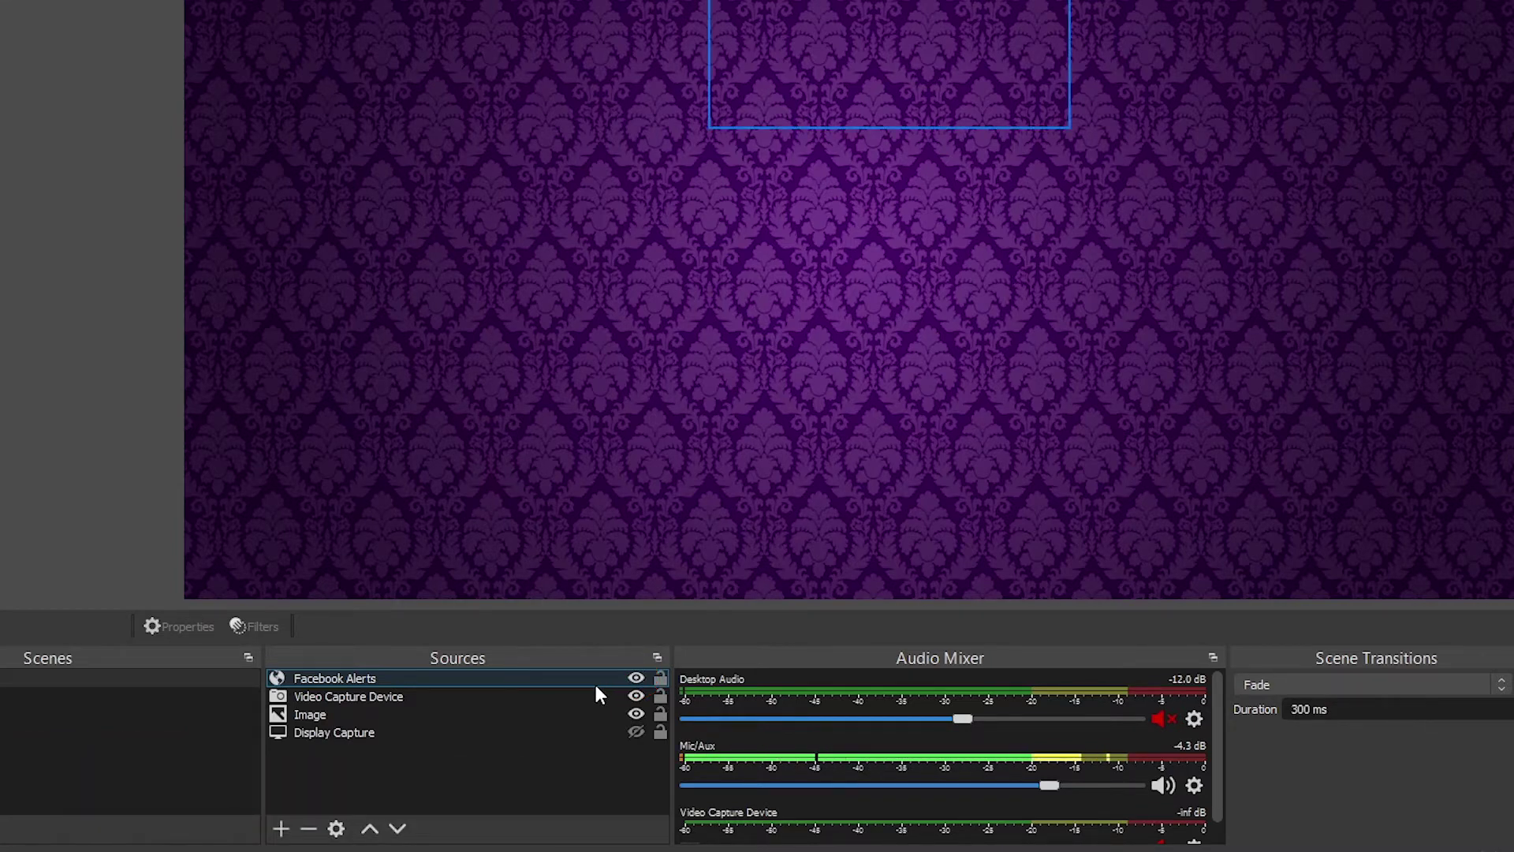
click(574, 694)
click(546, 682)
click(478, 699)
click(465, 714)
click(443, 734)
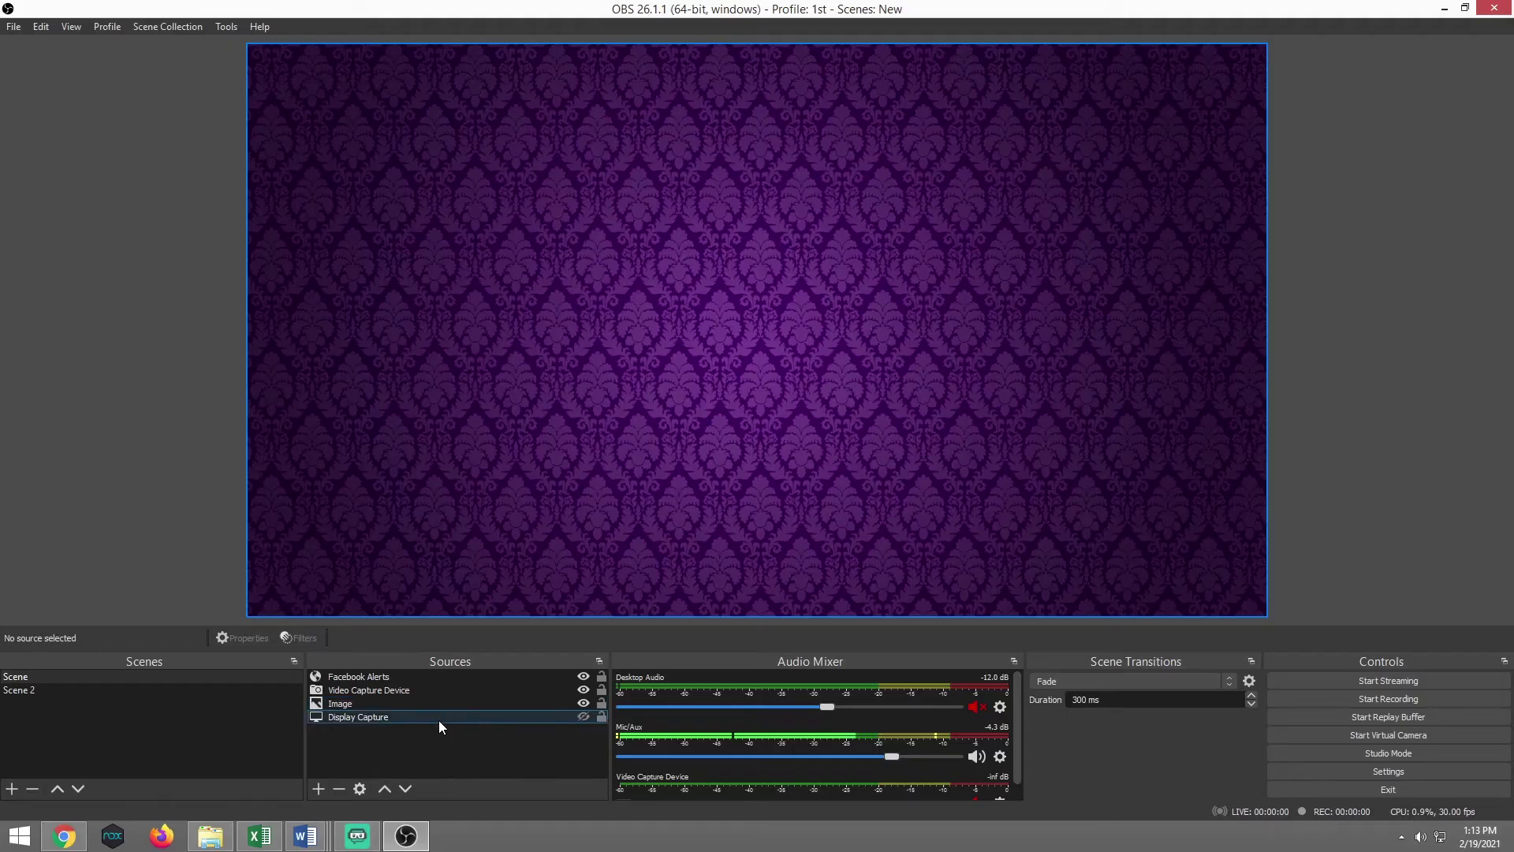
click(436, 709)
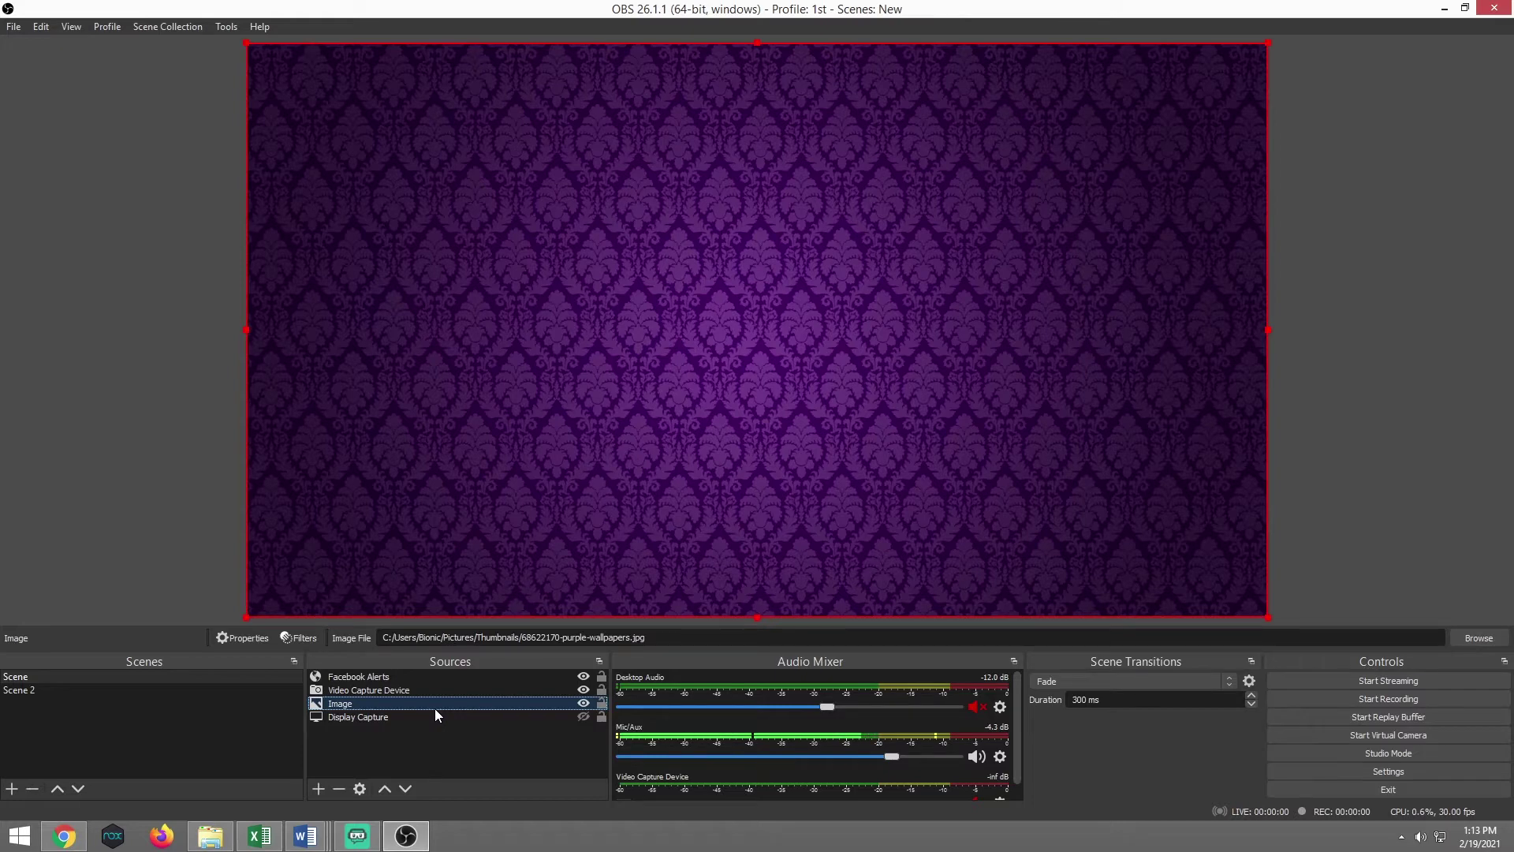
ctrl+click(440, 691)
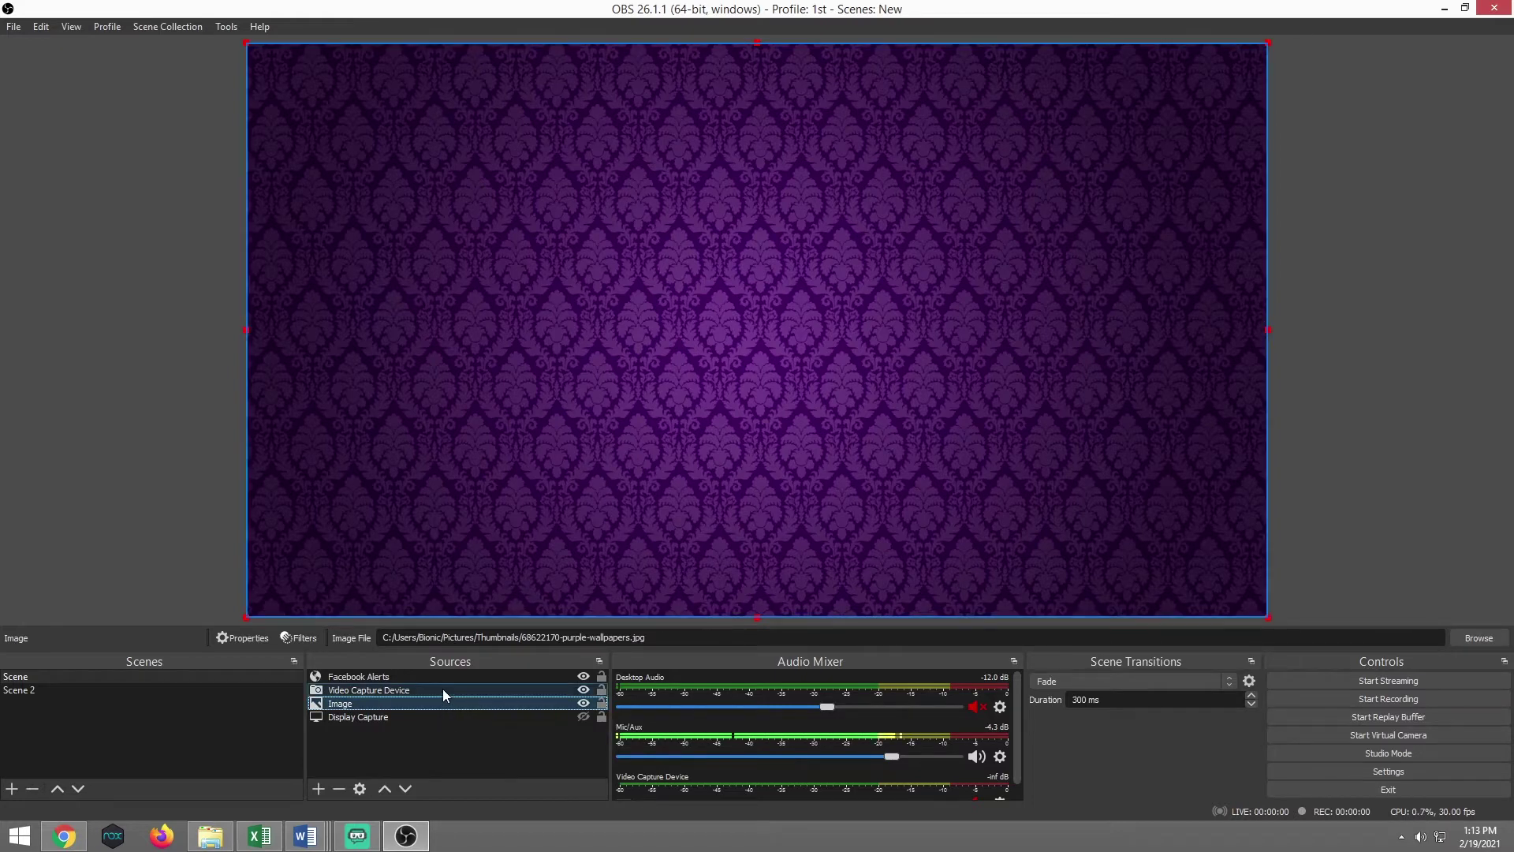
click(443, 679)
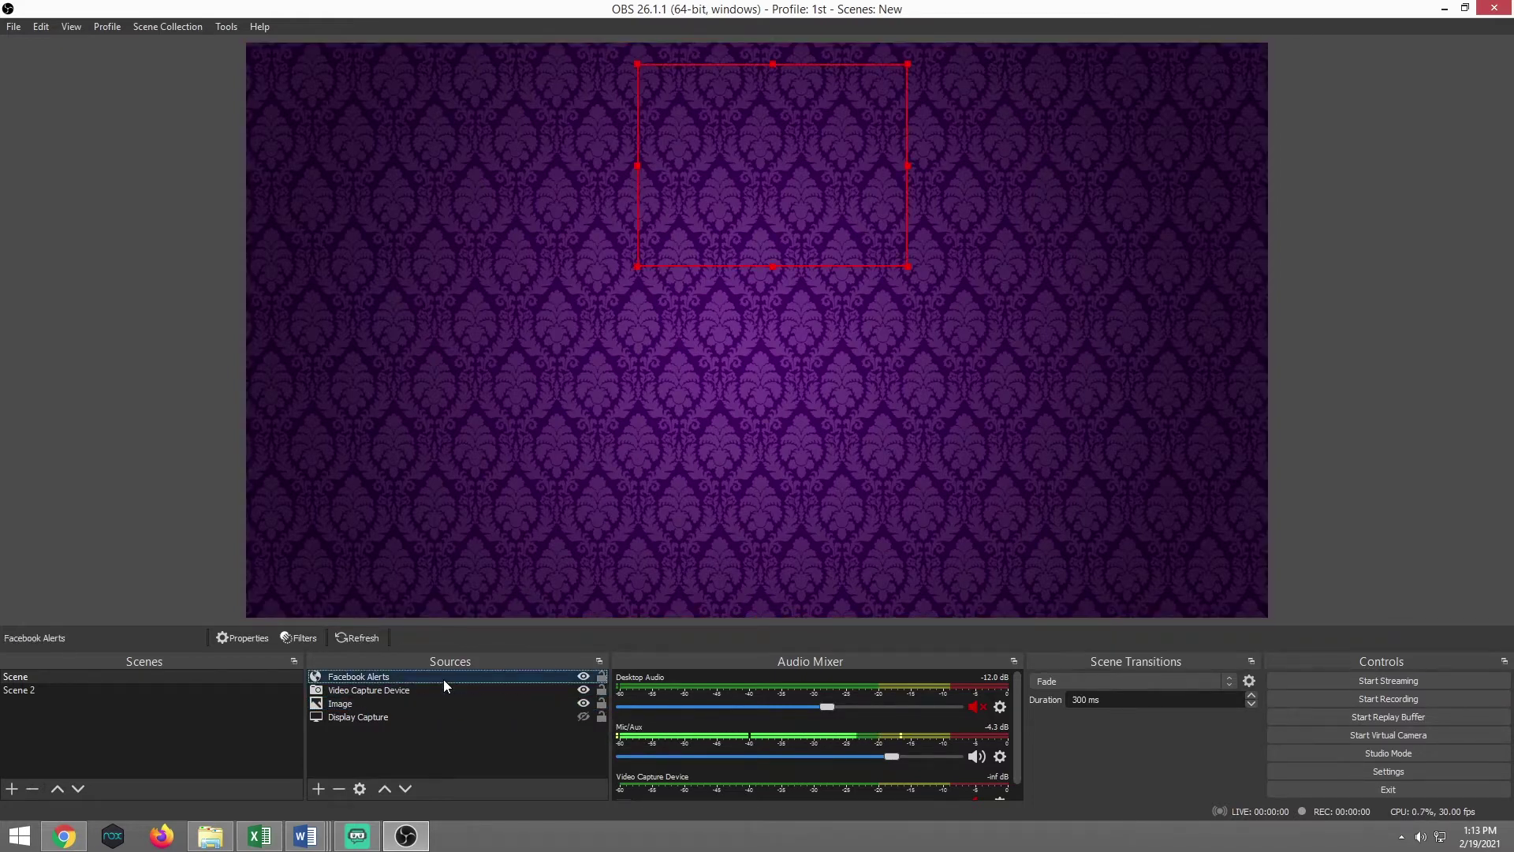
click(438, 707)
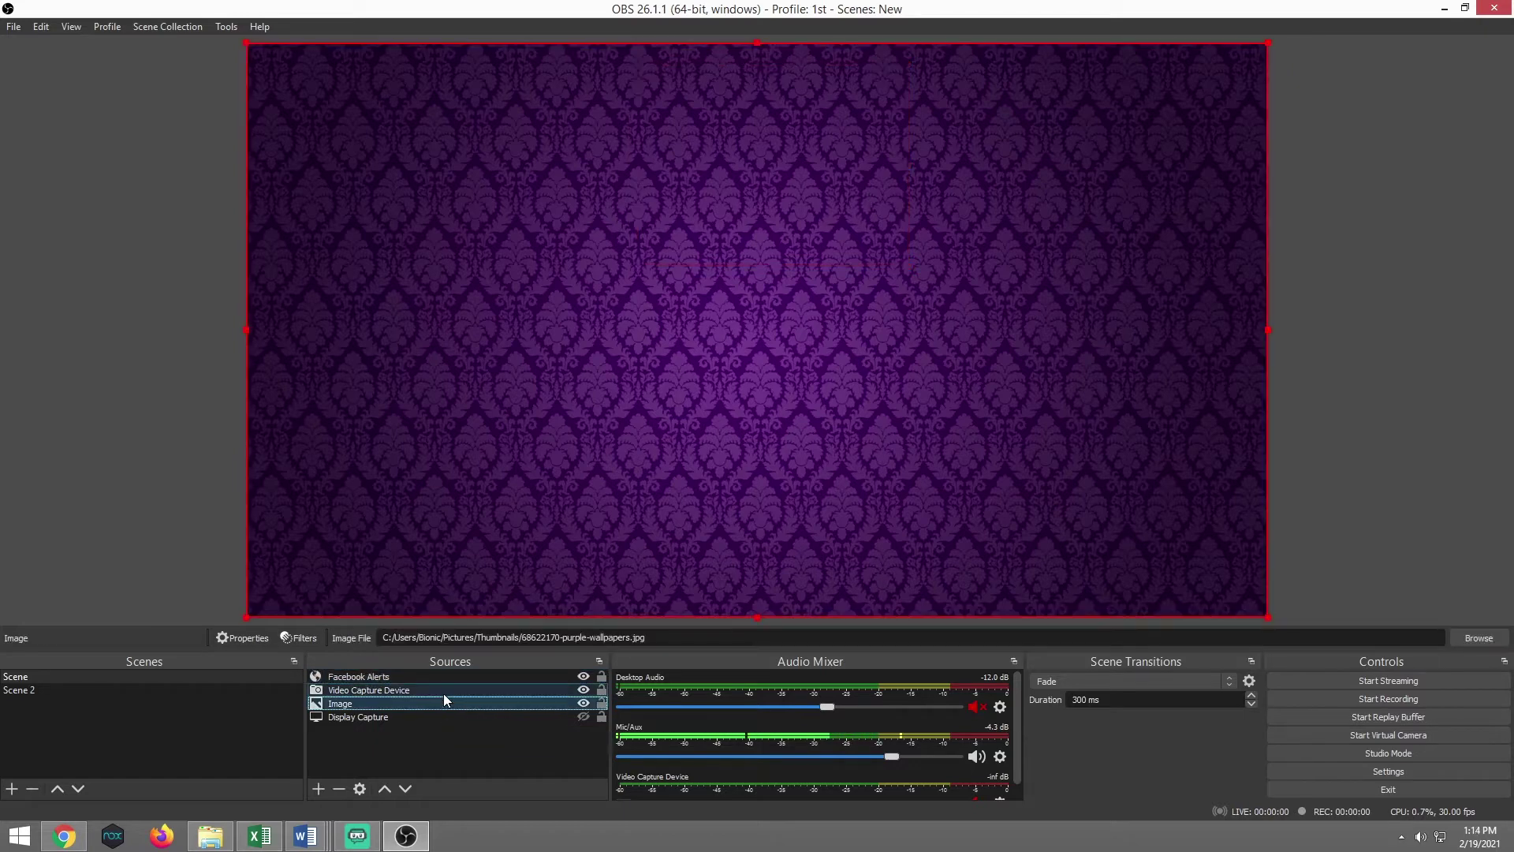
click(387, 785)
click(387, 785)
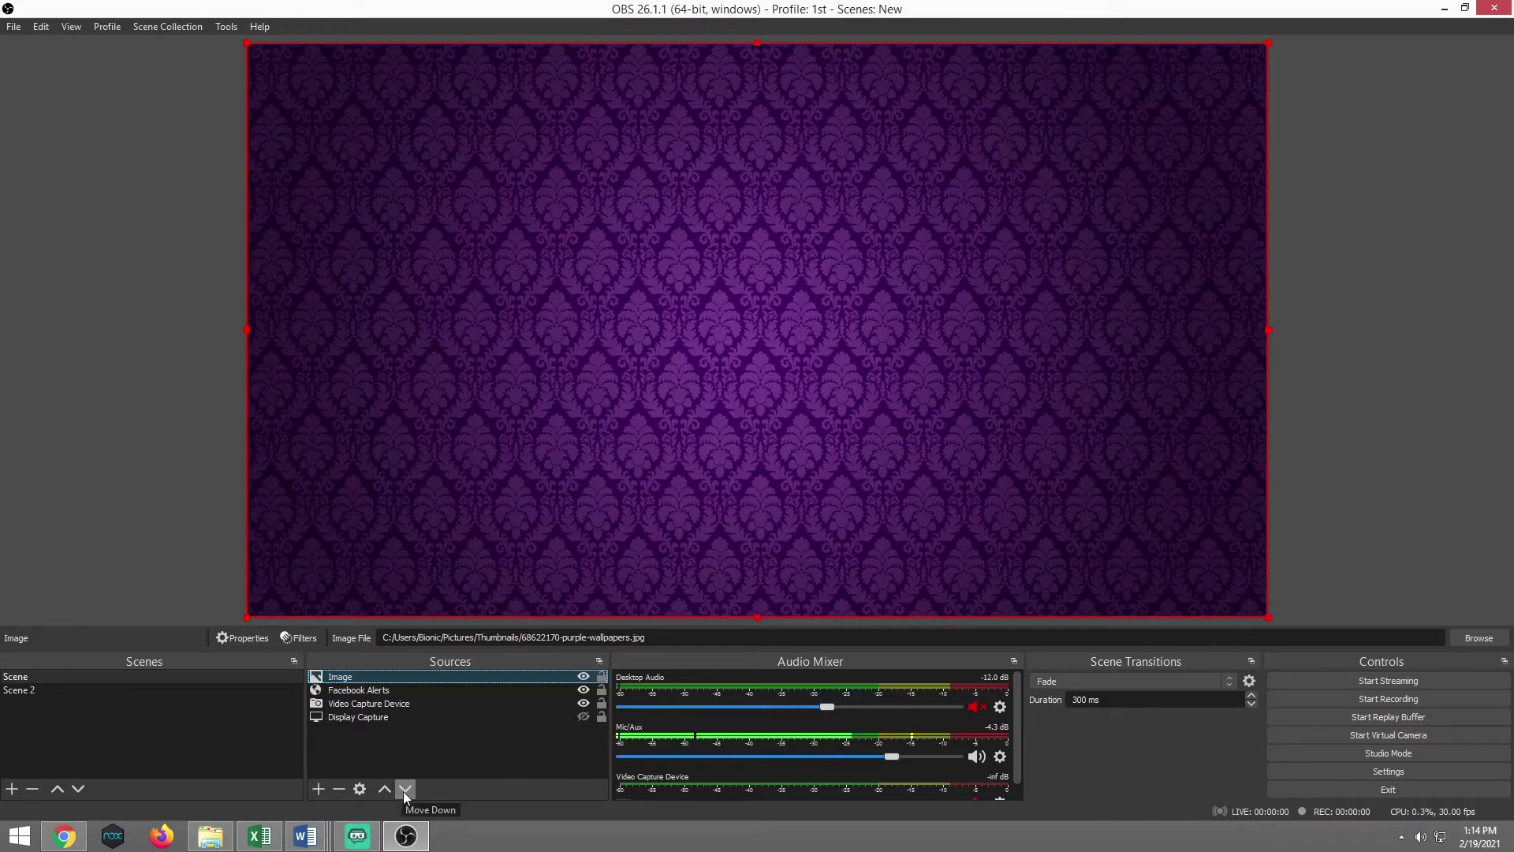
click(404, 792)
click(404, 793)
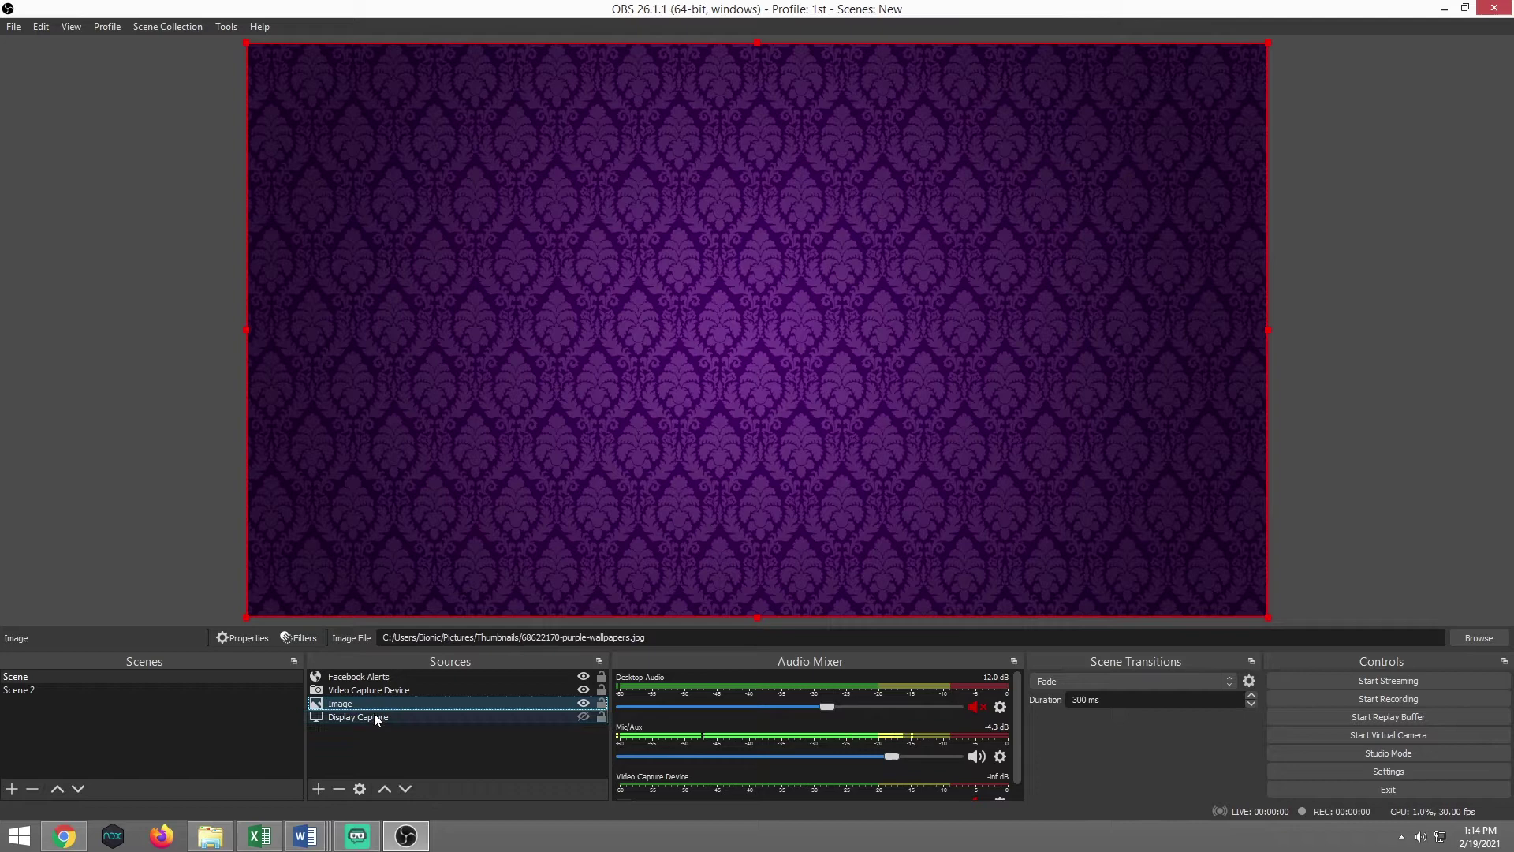
click(377, 672)
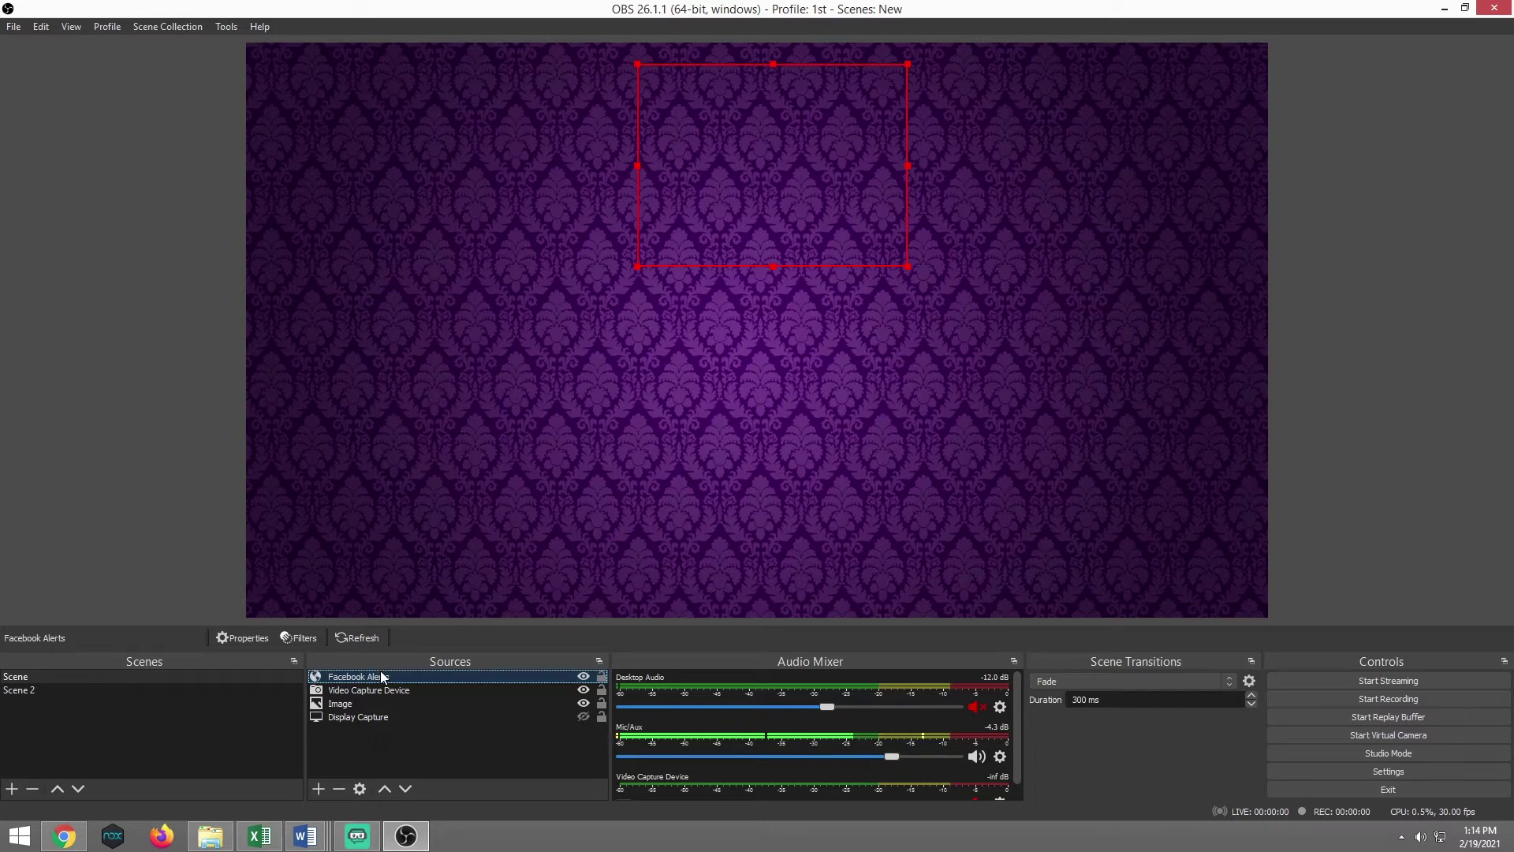
Step: Open the Facebook Alerts Properties and review its URL, width, height and custom CSS
right_click(380, 675)
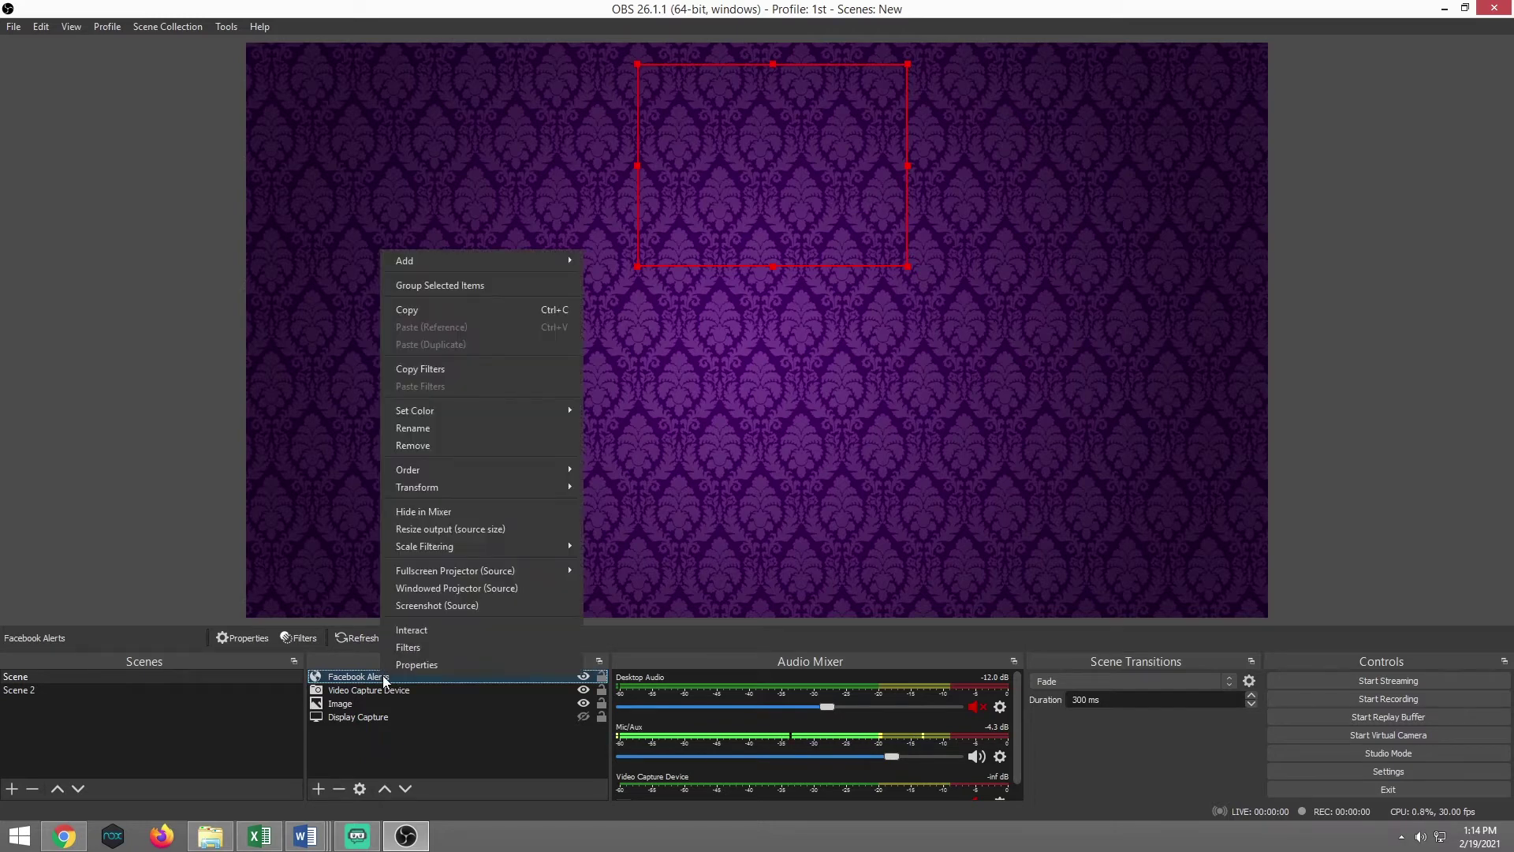
click(401, 664)
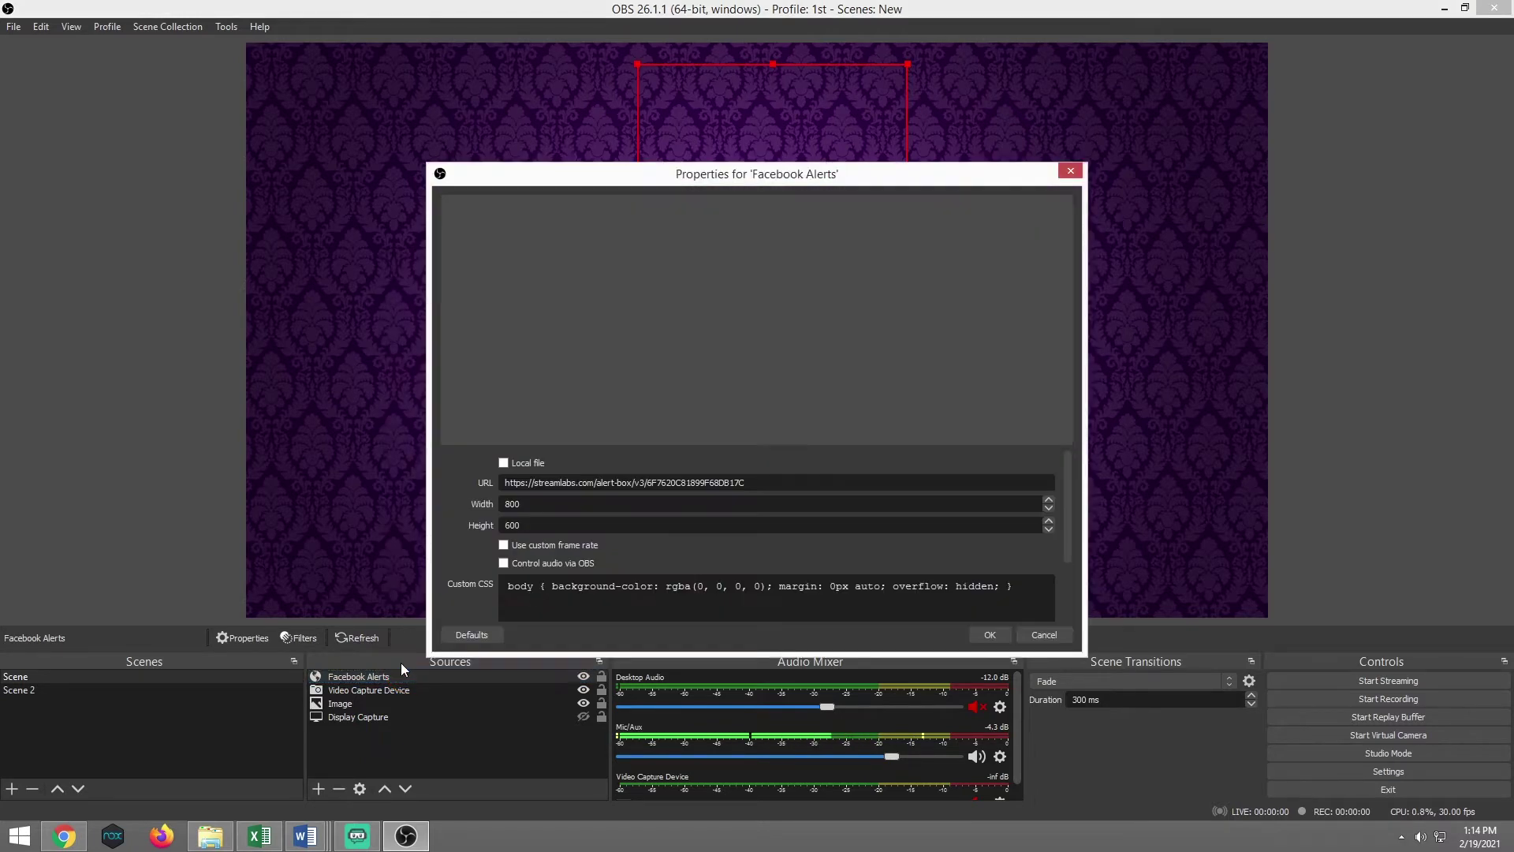
scroll(703, 481, down, 3)
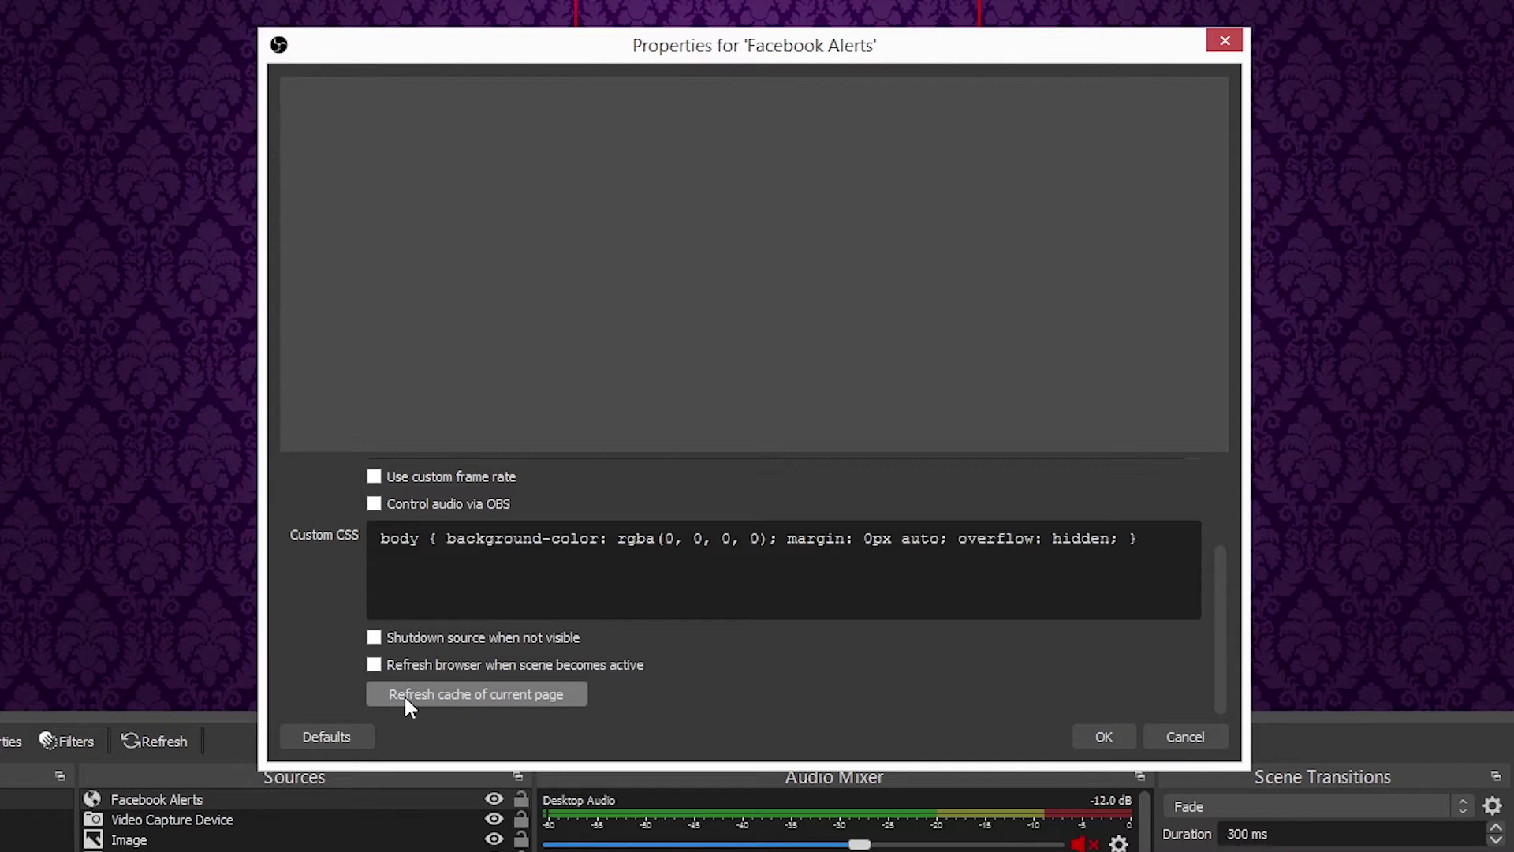
scroll(536, 647, up, 3)
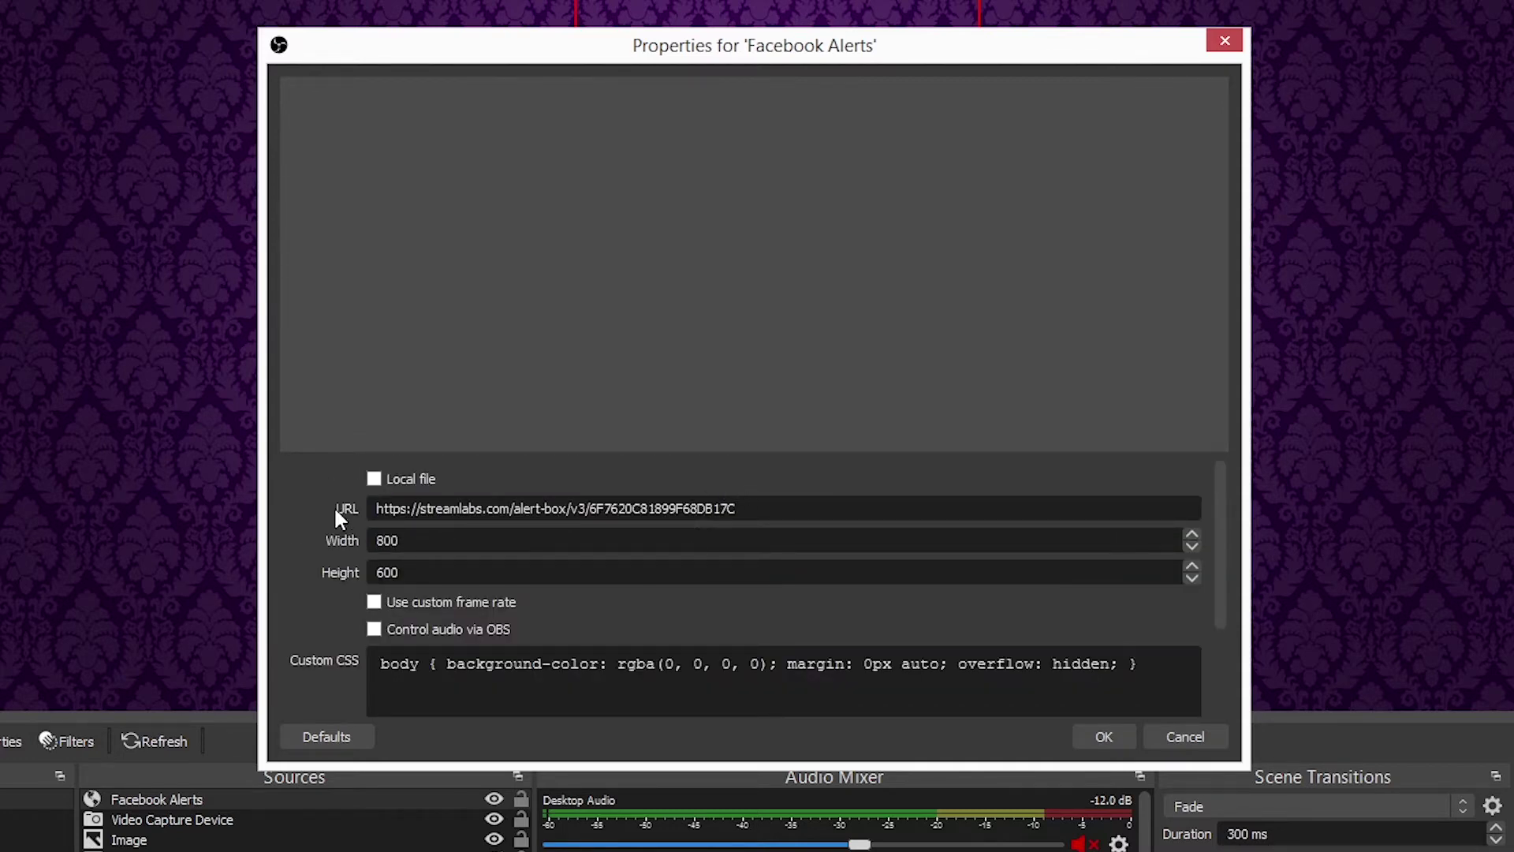
scroll(573, 547, down, 3)
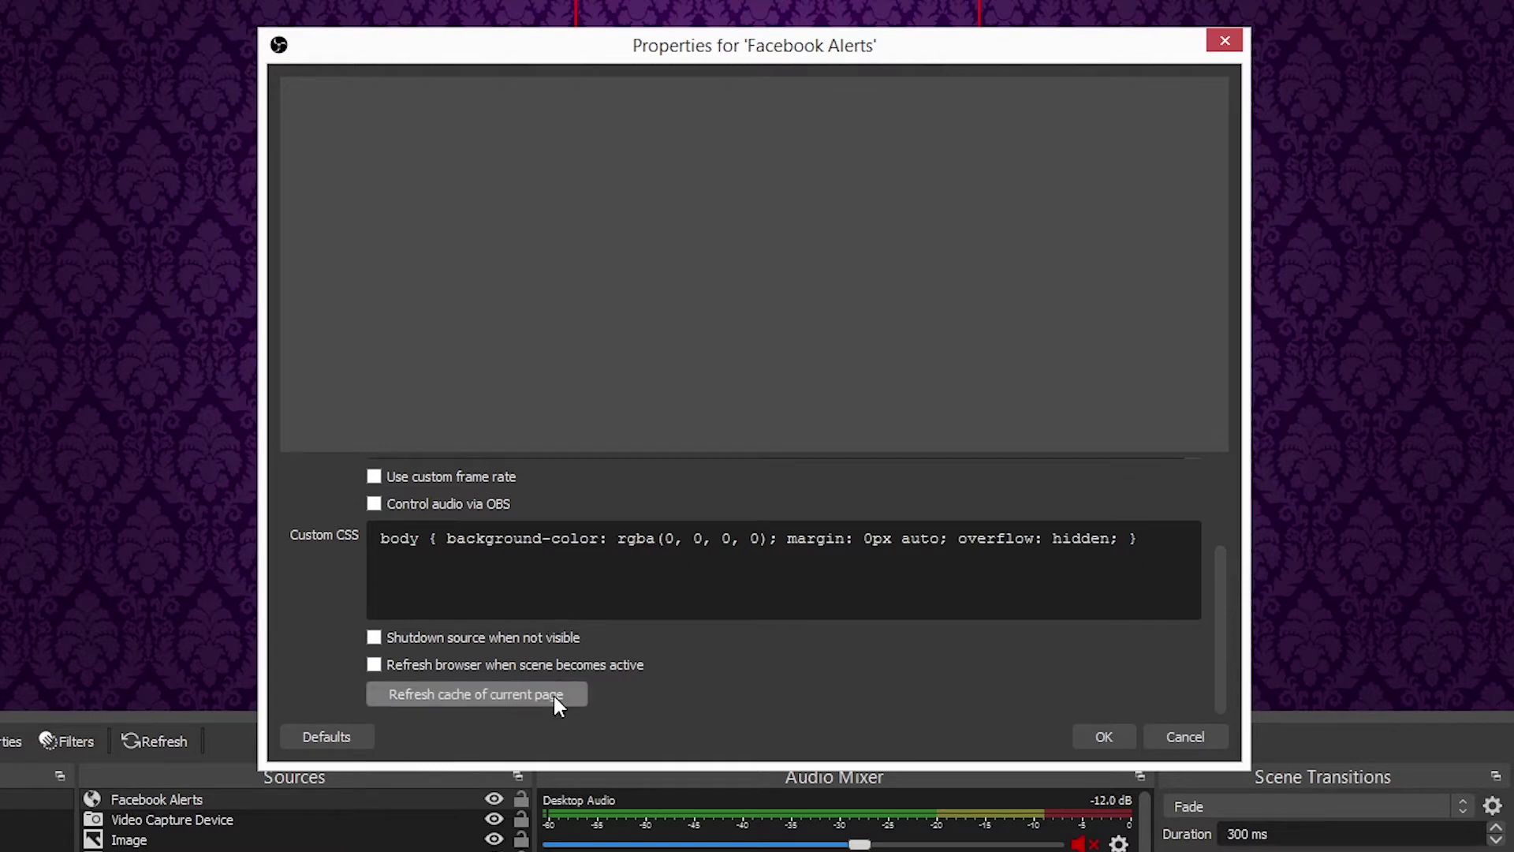
scroll(554, 696, up, 3)
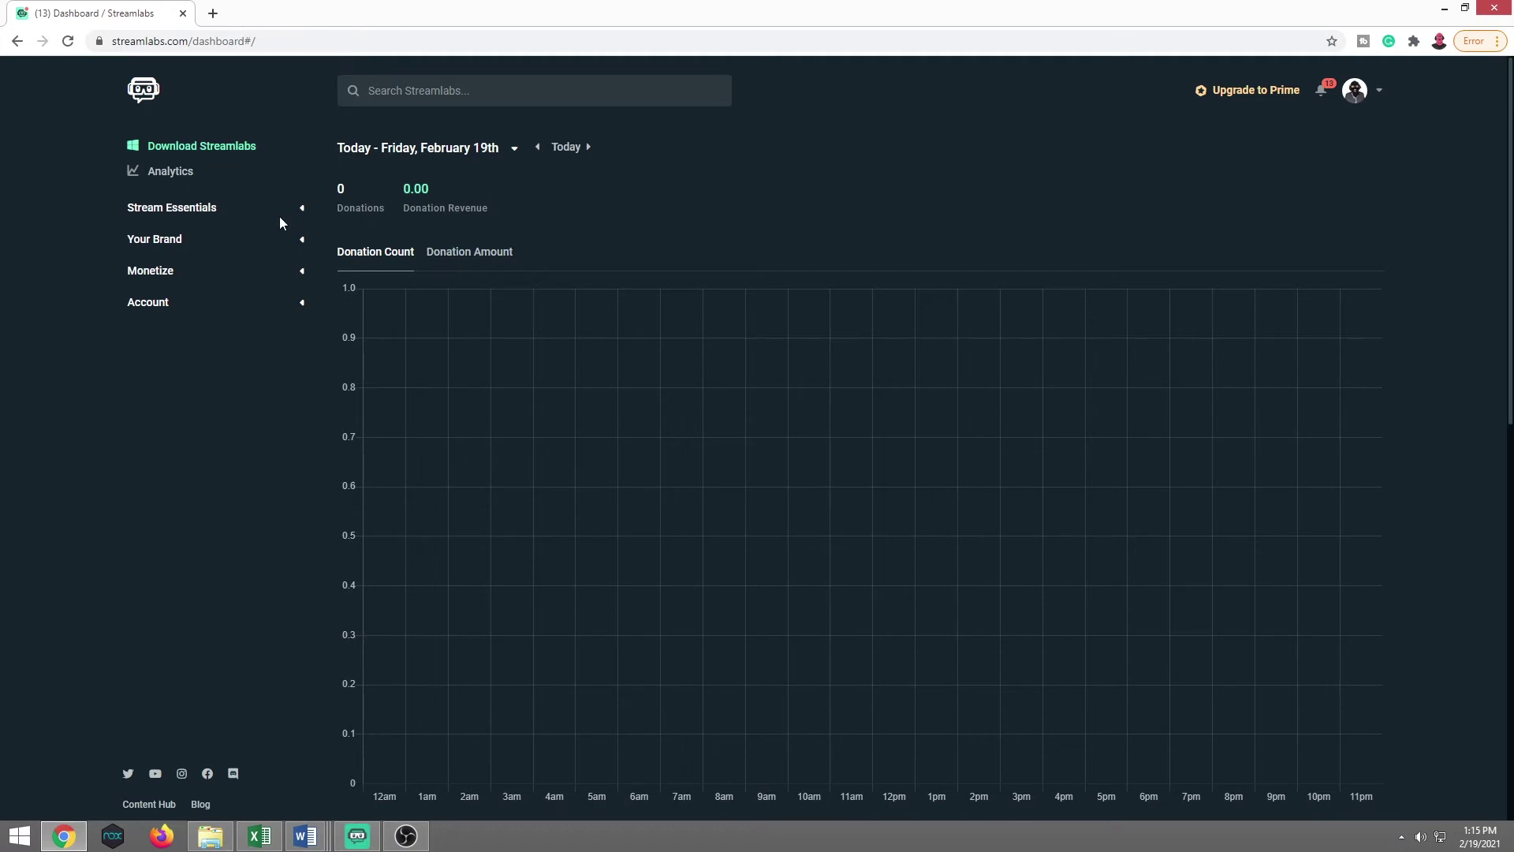
Step: Copy the Alert Box widget URL from Stream Essentials' Follows settings in Streamlabs
click(301, 215)
click(213, 240)
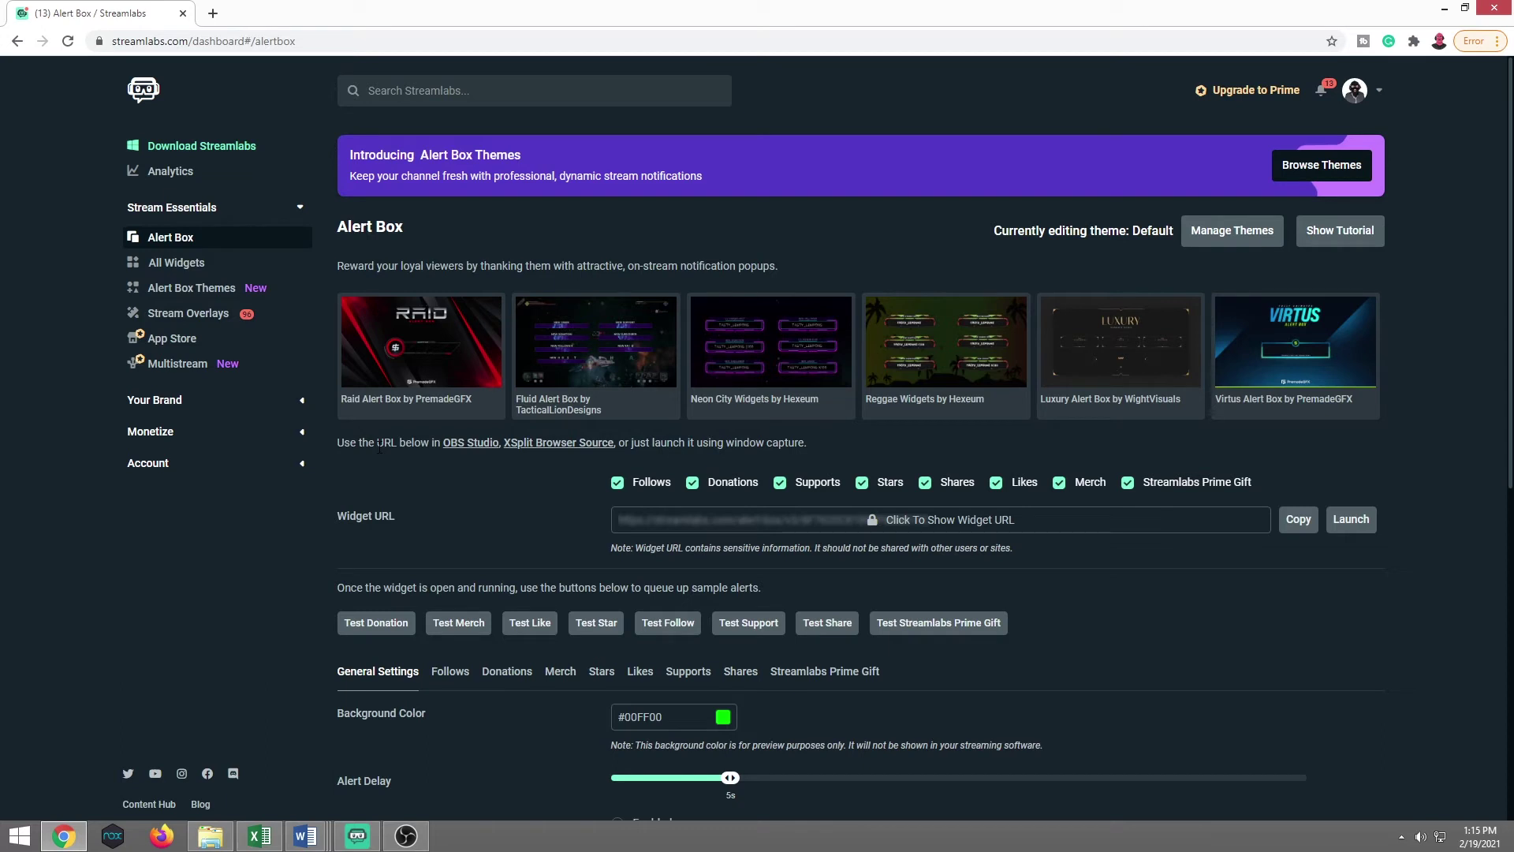
click(469, 683)
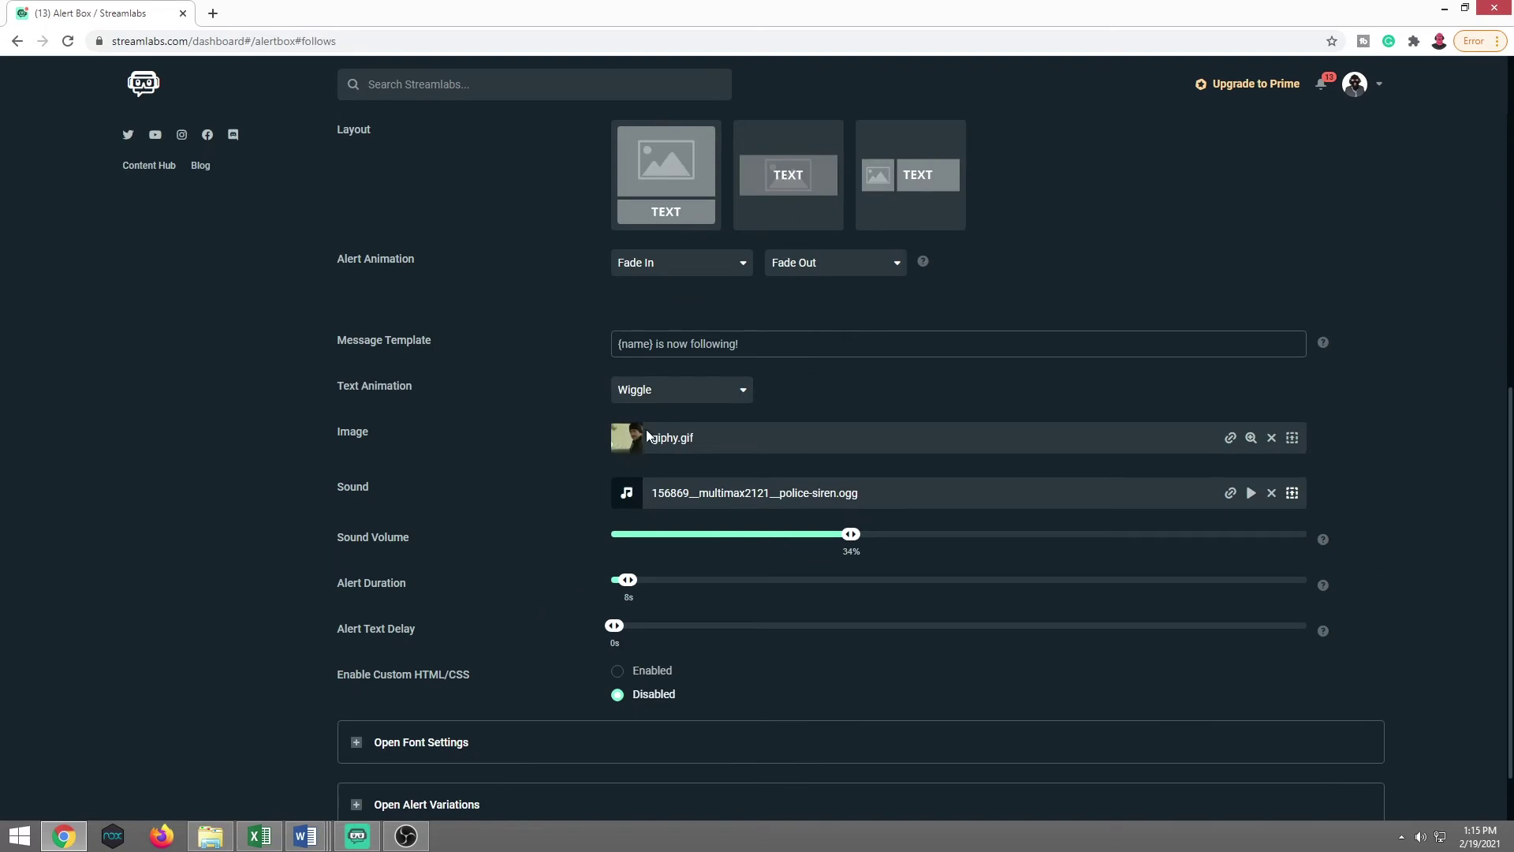
scroll(562, 471, up, 6)
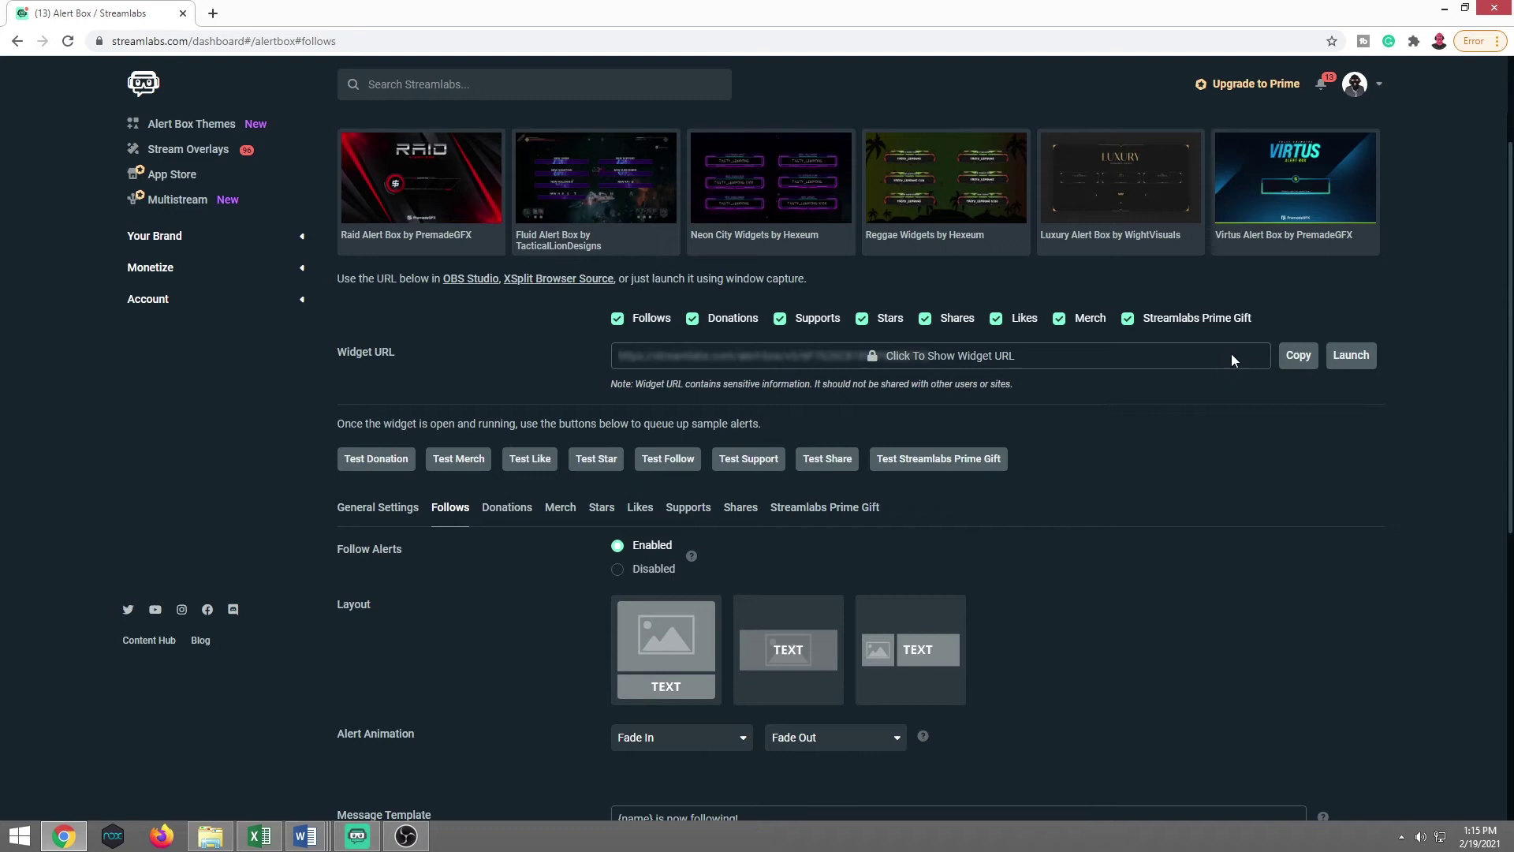
click(1298, 356)
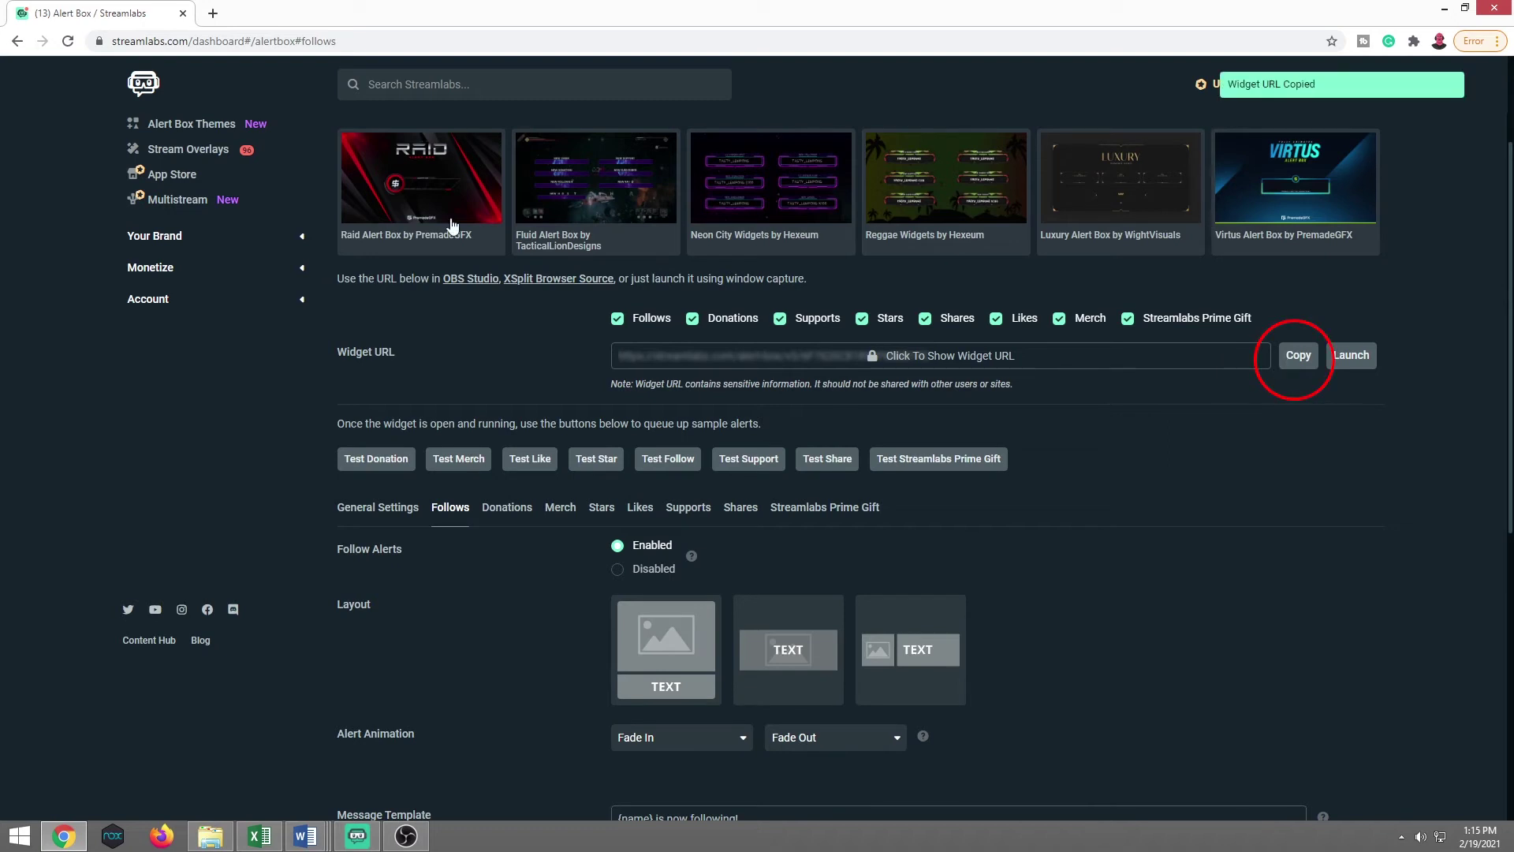
click(406, 834)
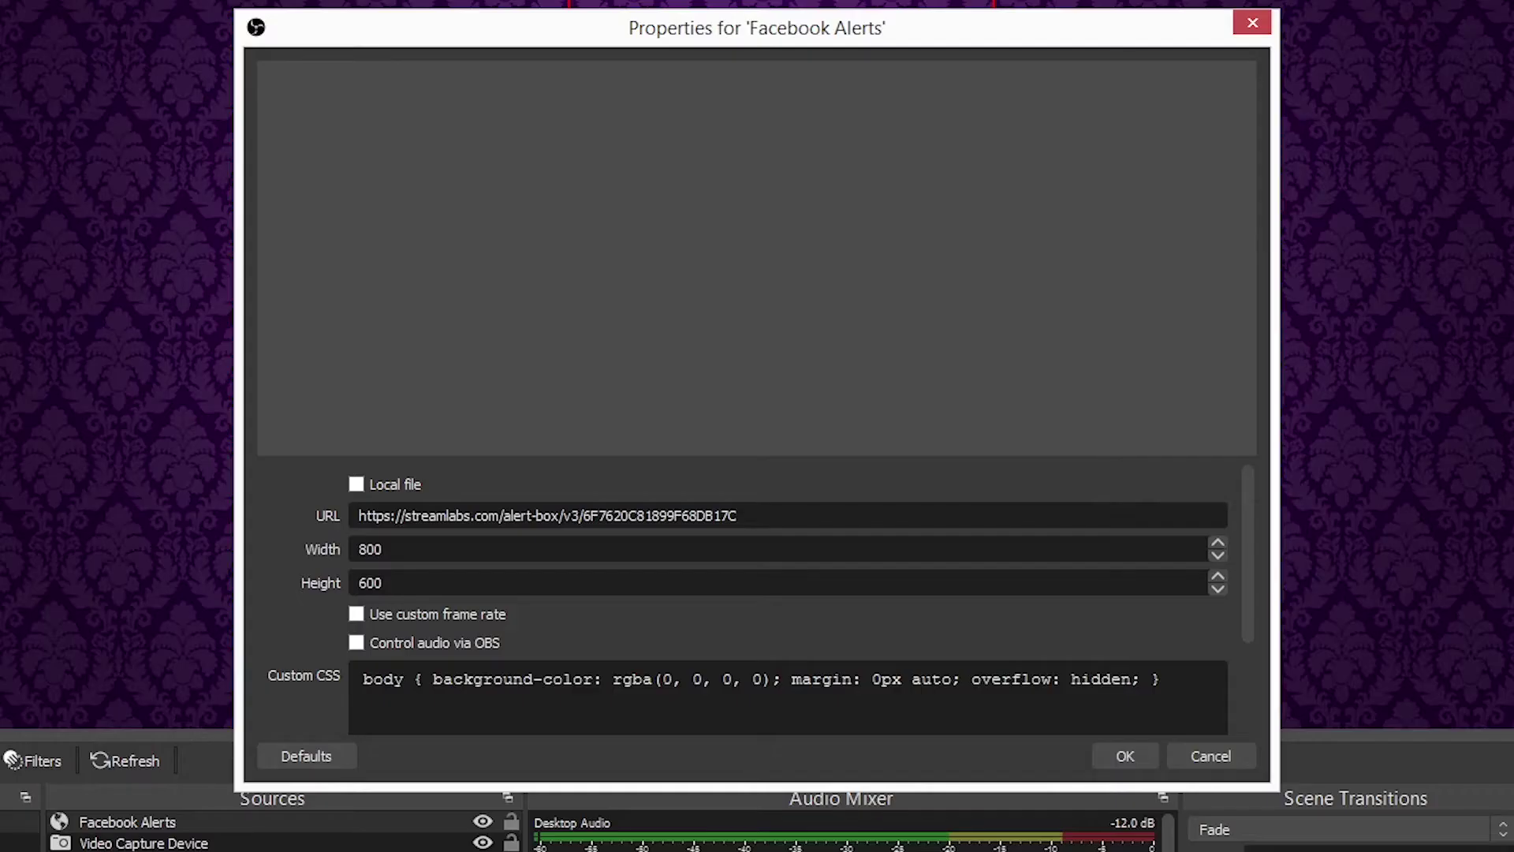
Step: Replace the Facebook Alerts URL with the copied Streamlabs widget URL and confirm
triple_click(683, 514)
right_click(685, 511)
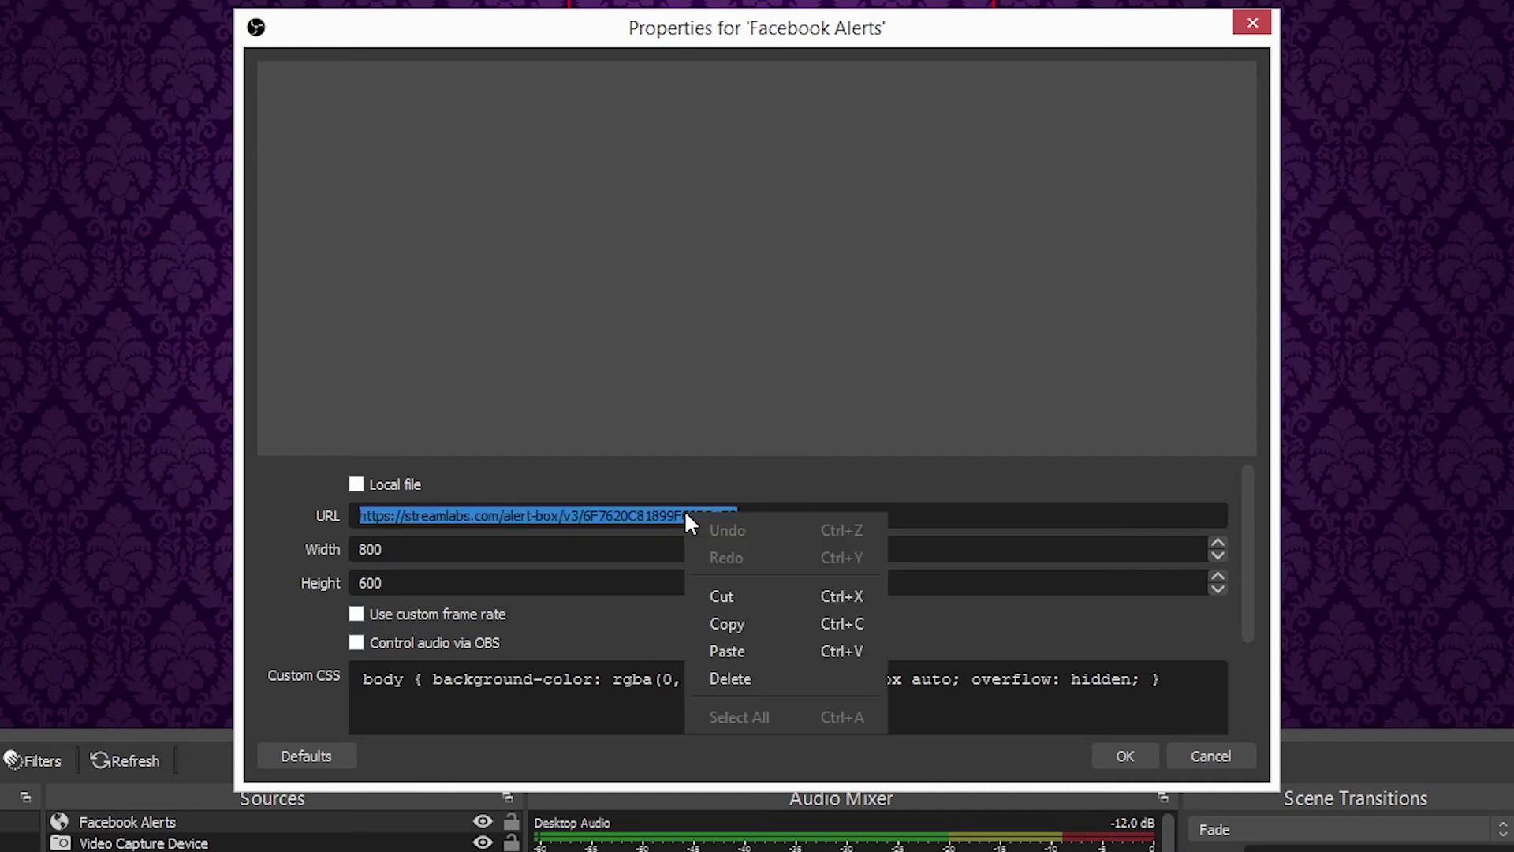
click(726, 651)
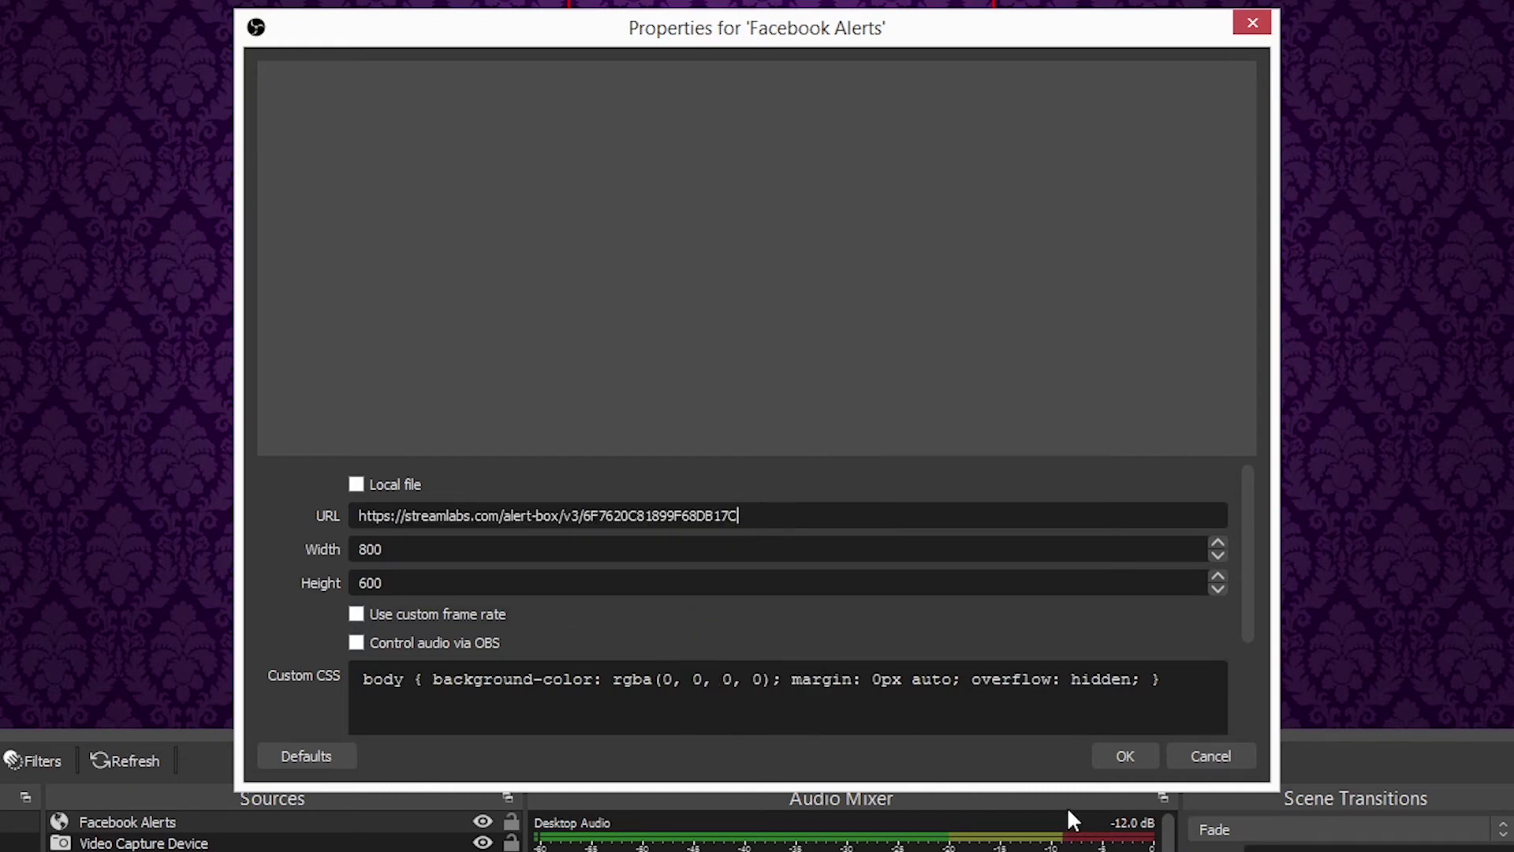
click(1133, 764)
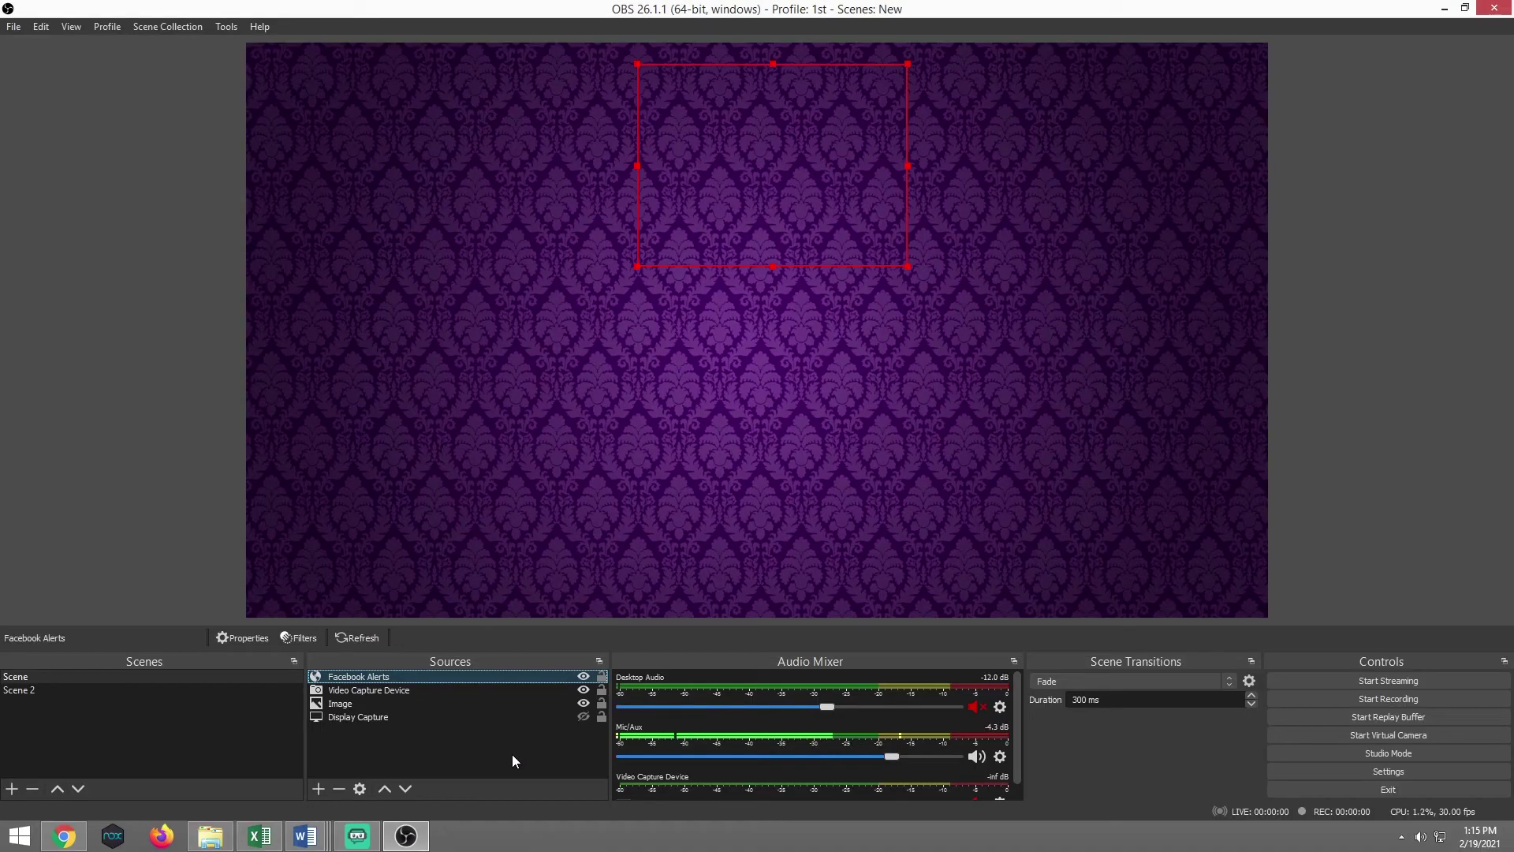
Step: Move the Streamlabs browser aside and fire a Test Like alert into the OBS preview
click(84, 839)
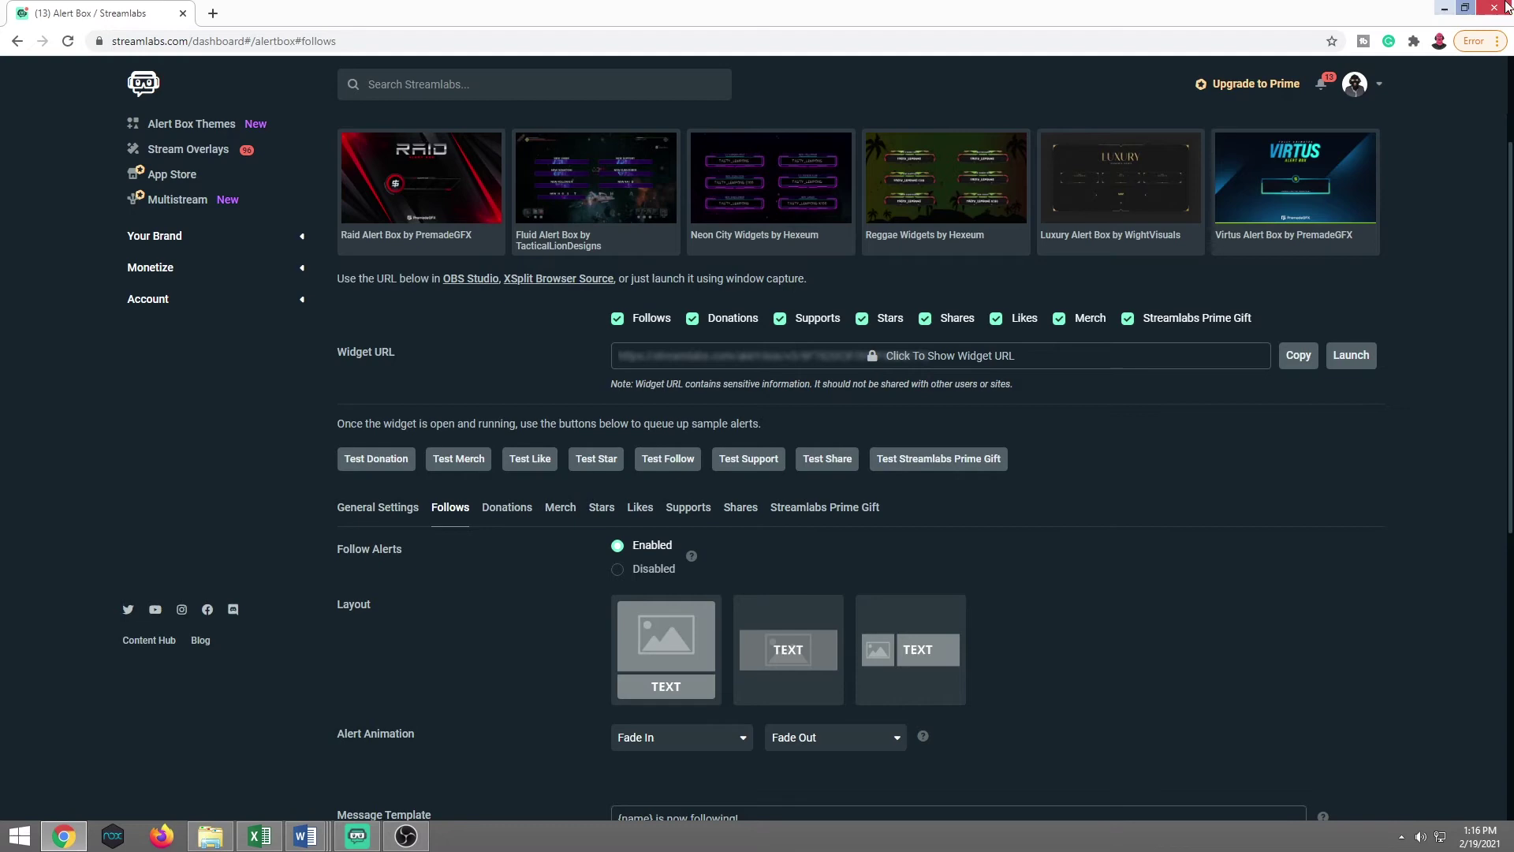
click(1465, 11)
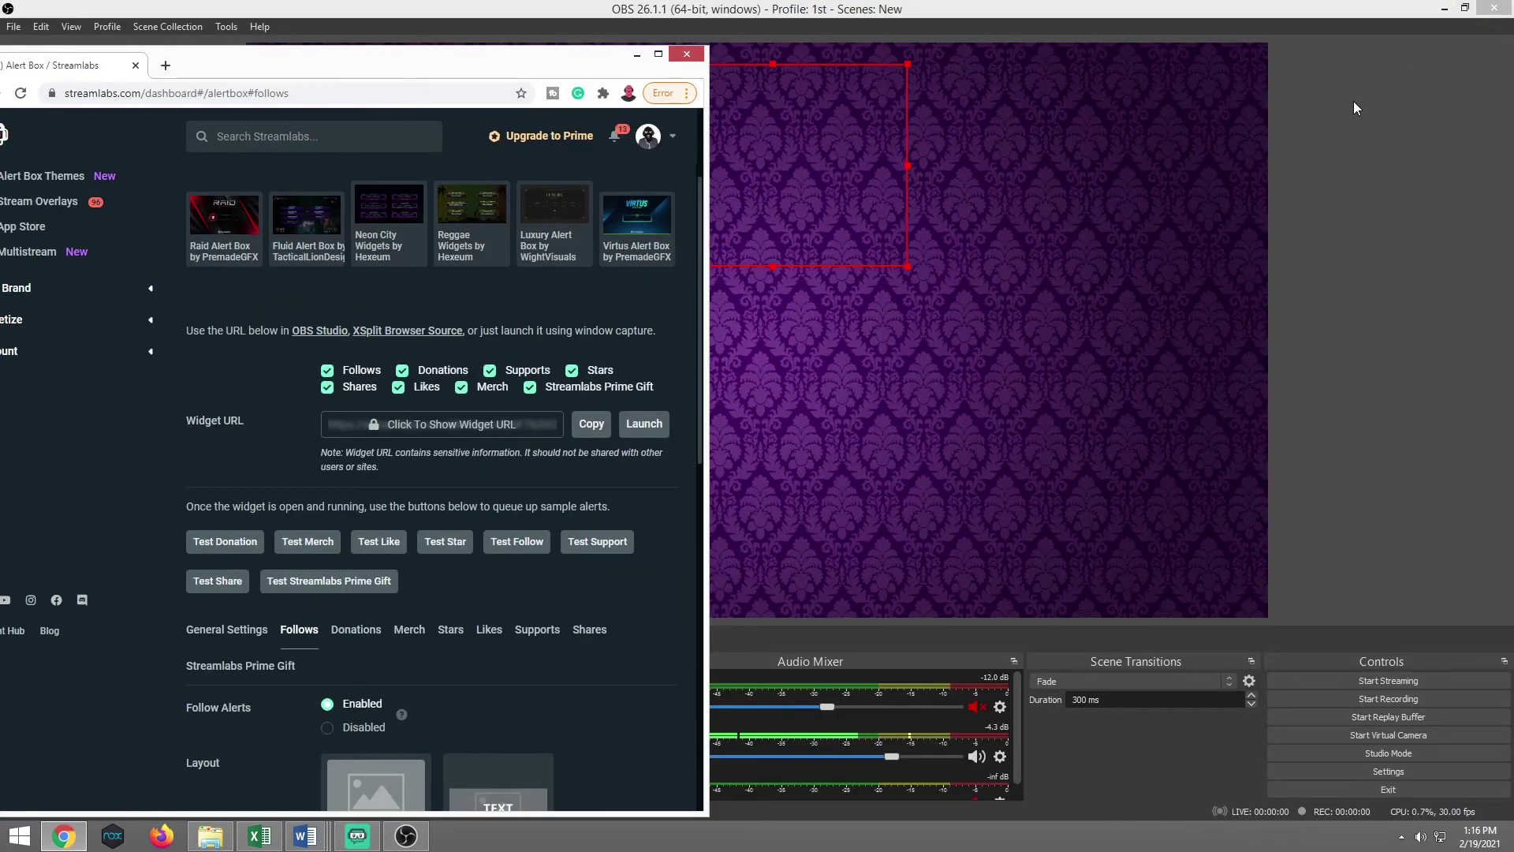
drag(536, 65, 602, 198)
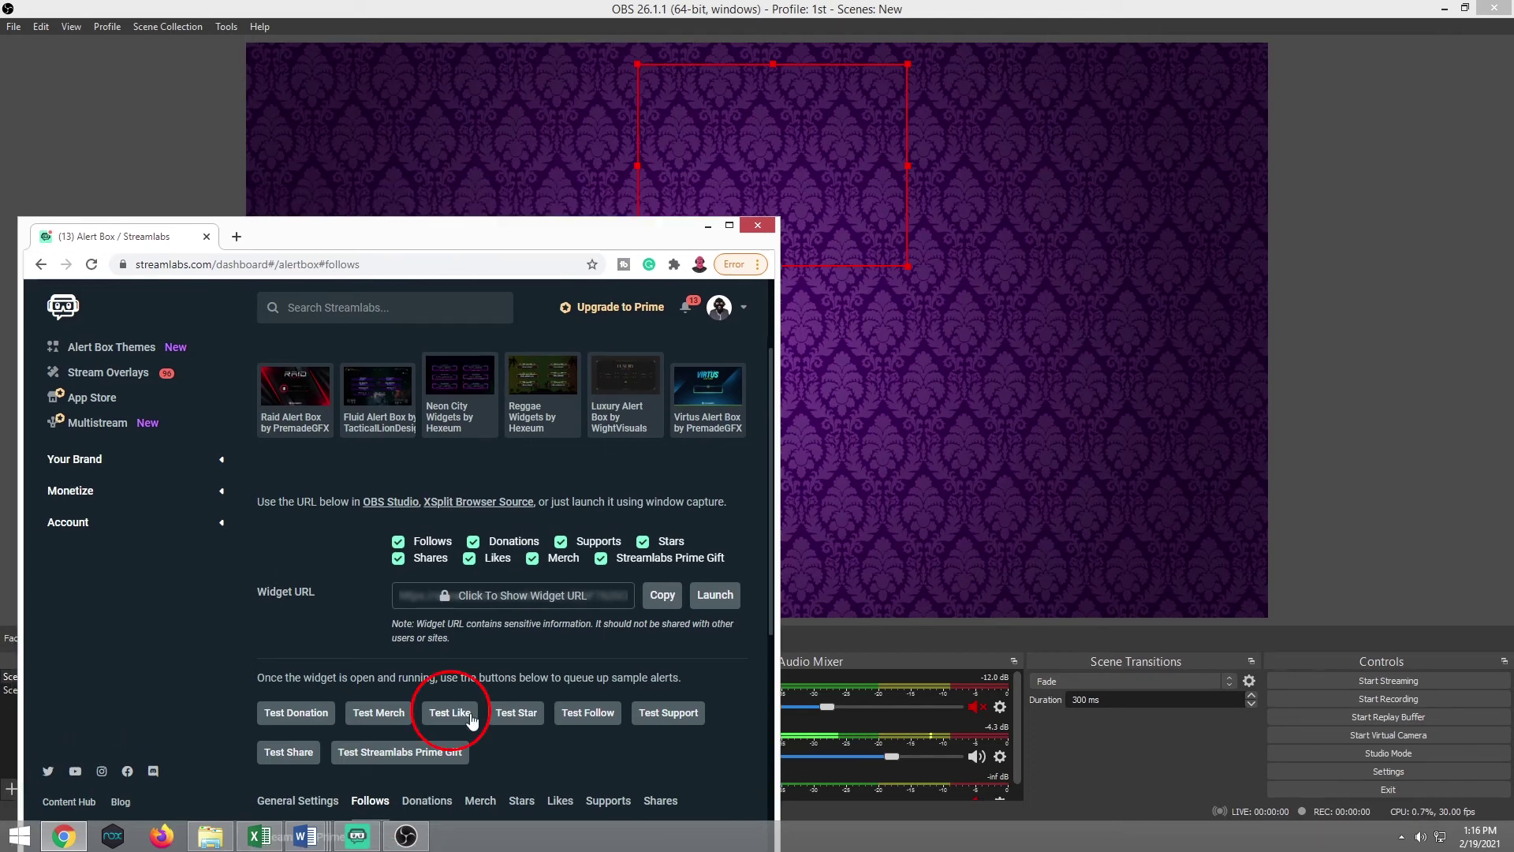
click(470, 714)
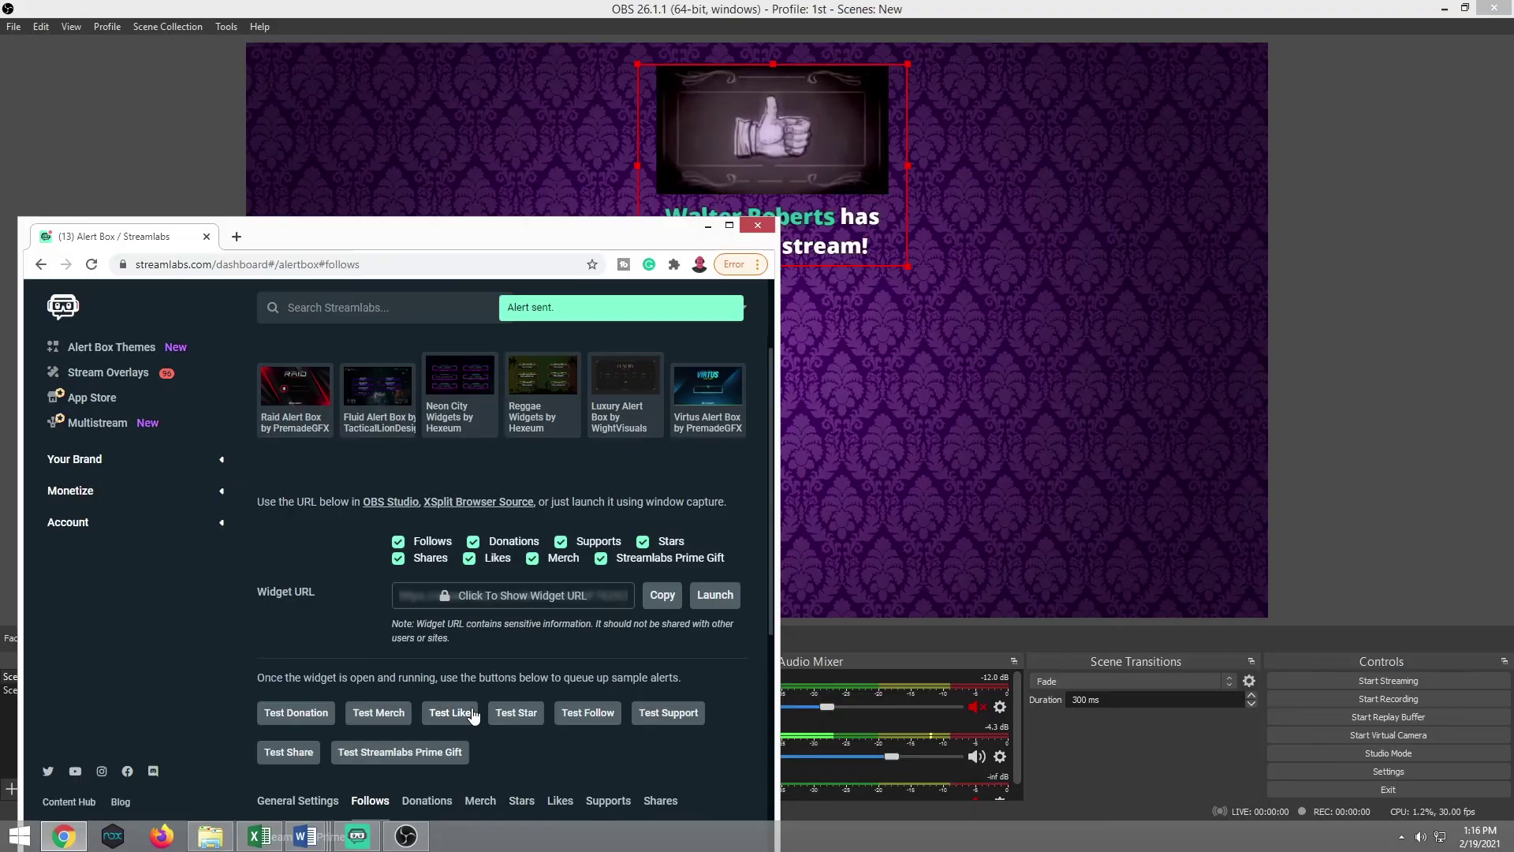